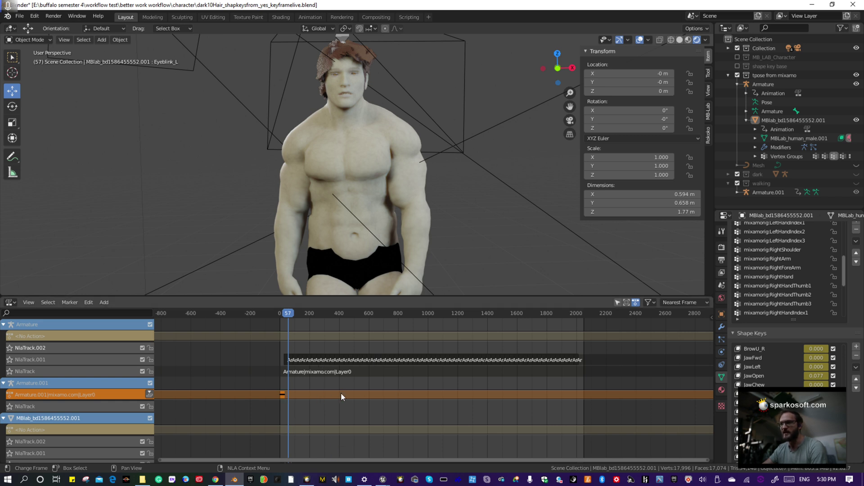
- Bake the MBlab character mesh's animation into an action ending at frame 2050
mouse_move(294, 312)
left_mouse_down()
mouse_move(519, 306)
mouse_move(417, 303)
mouse_move(306, 314)
mouse_move(493, 317)
mouse_move(298, 325)
mouse_move(287, 316)
left_mouse_up()
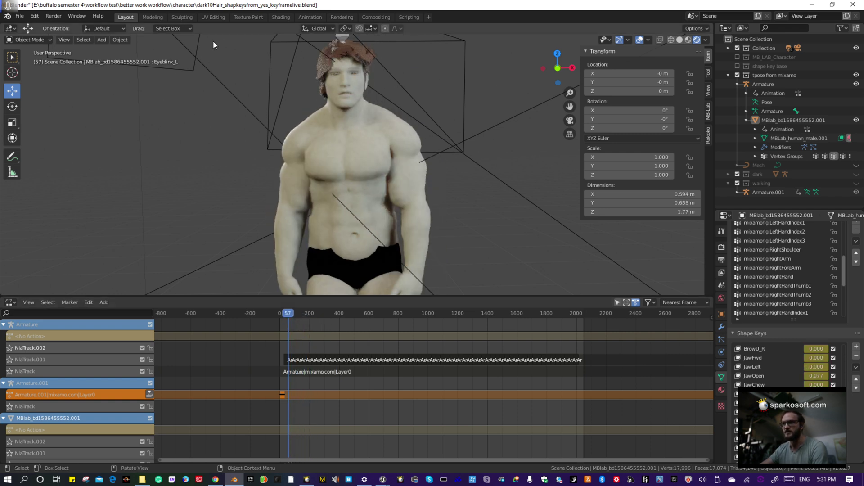
left_click(369, 139)
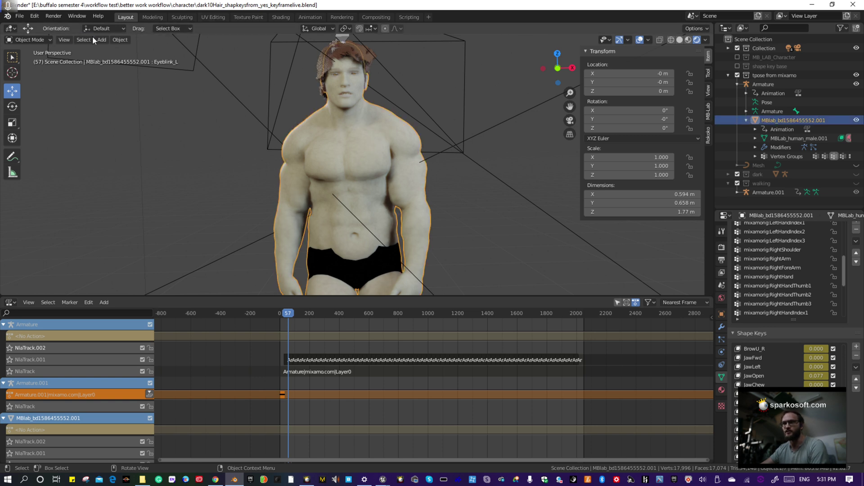
left_click(118, 39)
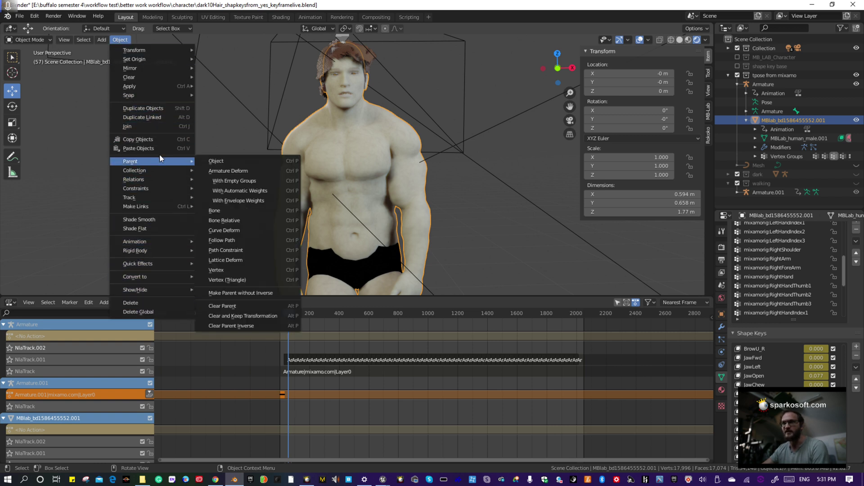
mouse_move(154, 247)
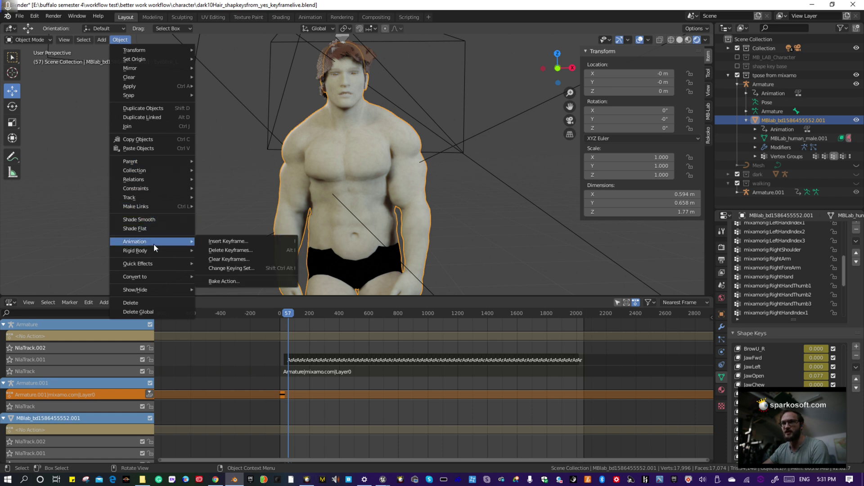
left_click(239, 282)
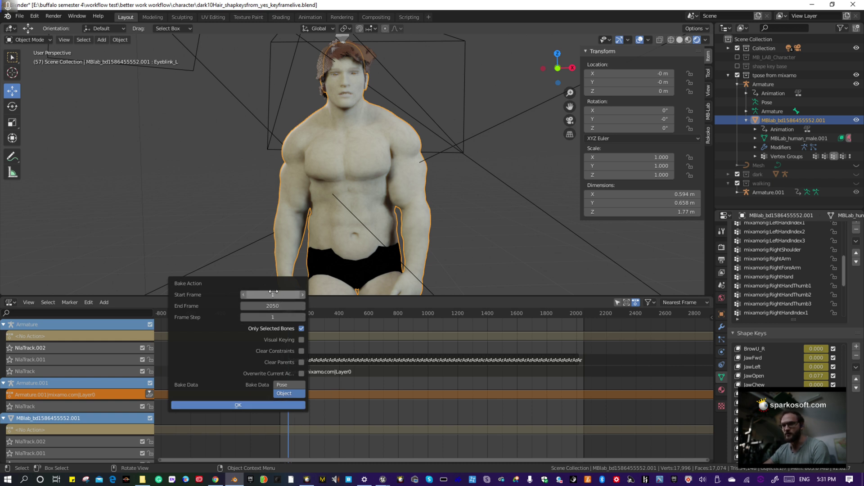
left_click(238, 406)
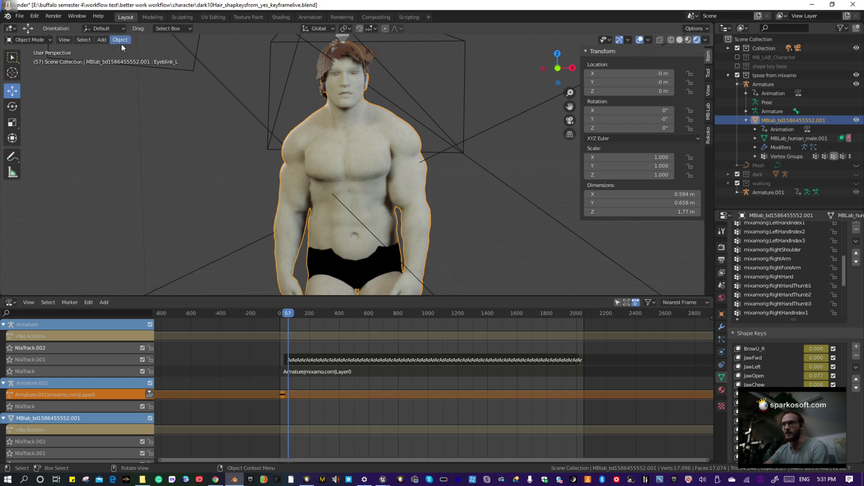
- Bake the Armature's Pose data into an action covering frames 1–2050
left_click(343, 38)
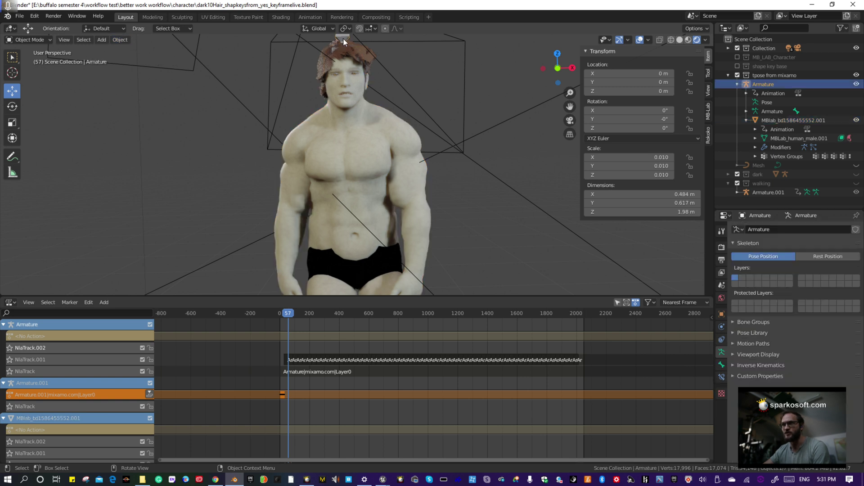
left_click(117, 40)
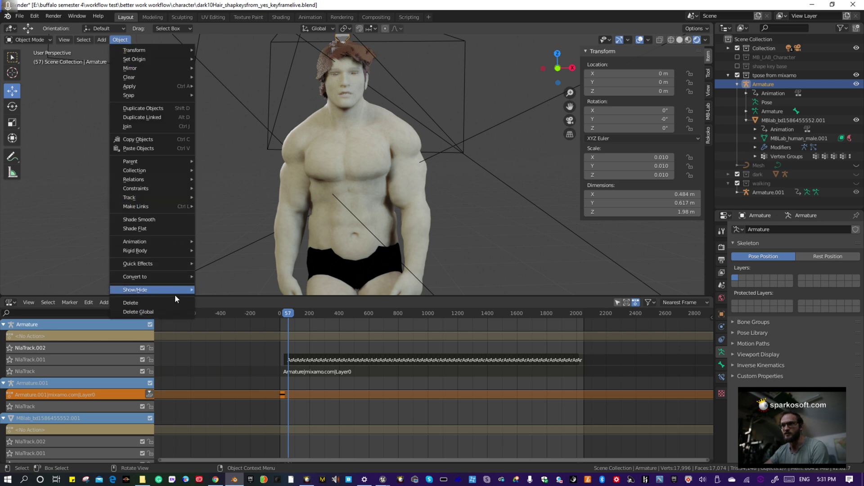
mouse_move(156, 240)
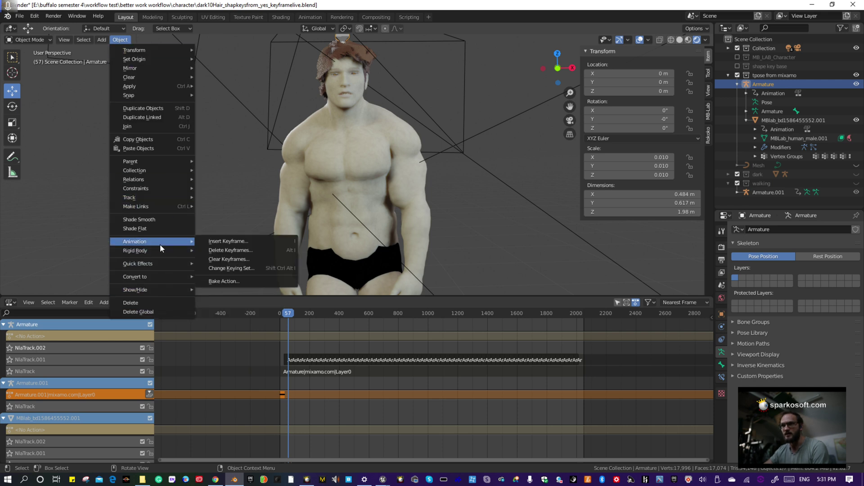
left_click(245, 280)
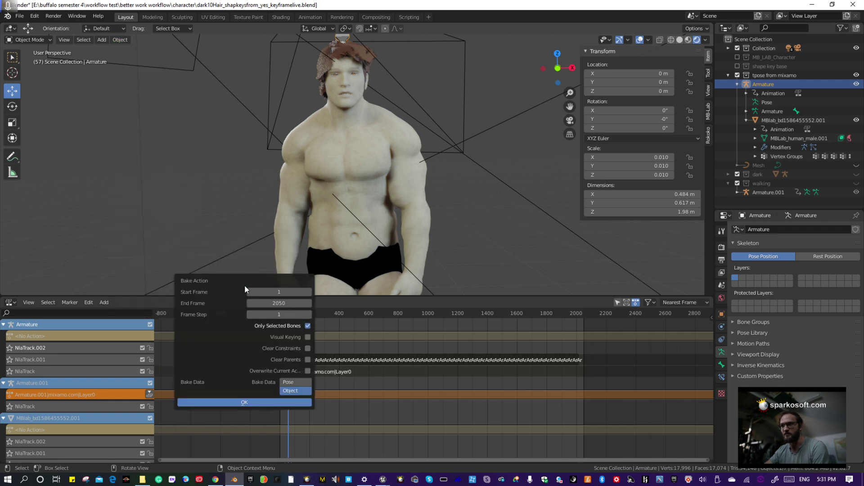
left_click(295, 383)
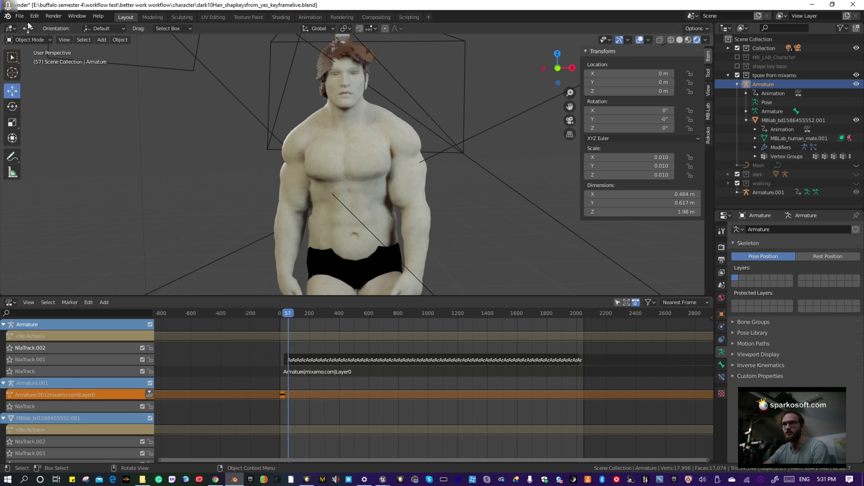
- Select the Armature with the mesh and open FBX export as dark10Hair_shapekeysfrom_yes_keyframelive.fbx
scroll(372, 77, "down", 1)
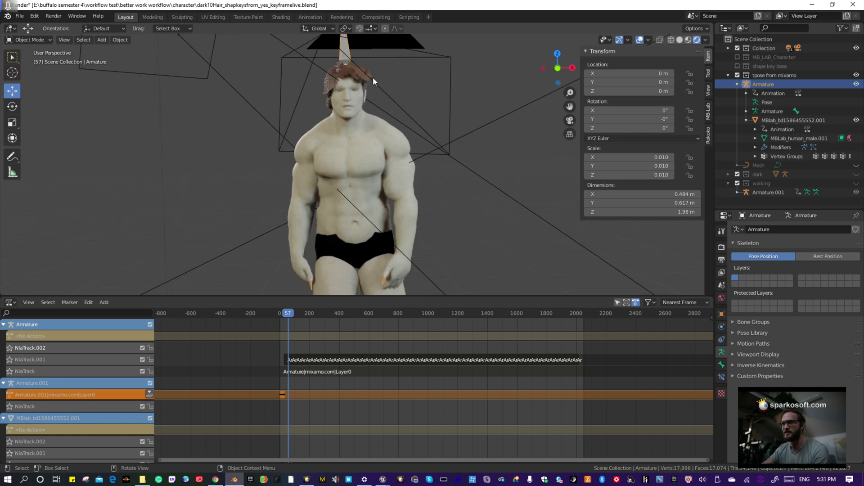
left_click(352, 91)
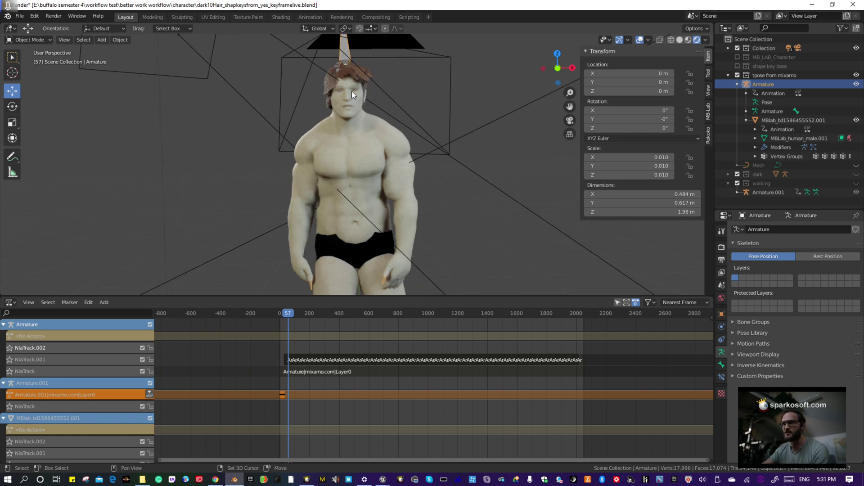
left_click(764, 84)
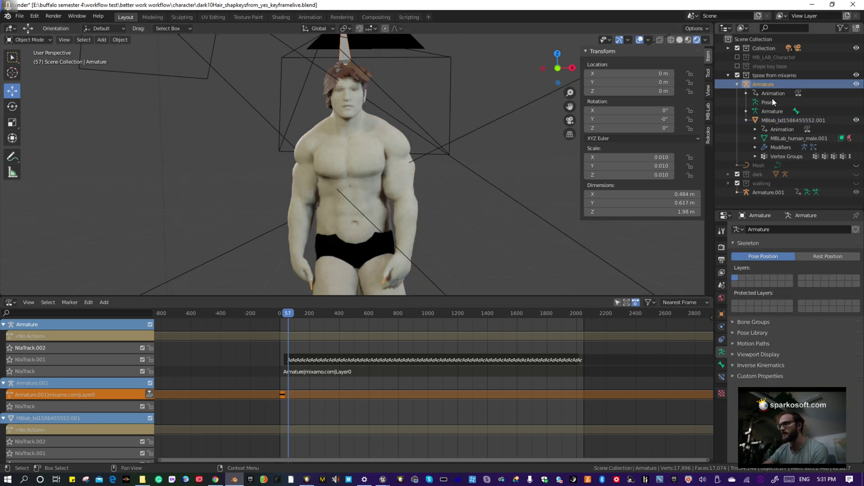
left_click(763, 156, "shift")
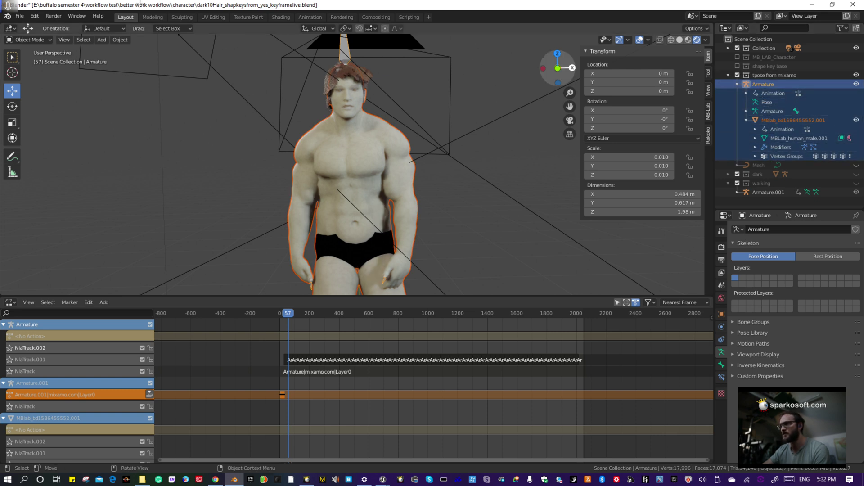
left_click(20, 16)
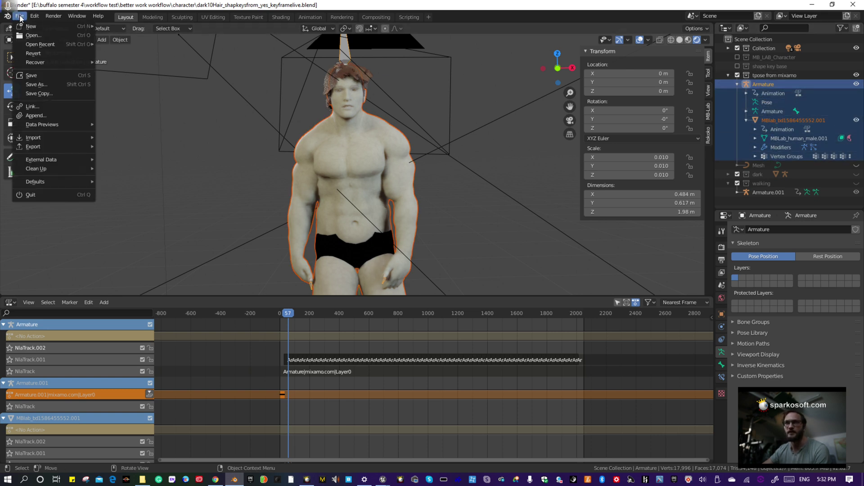
mouse_move(53, 145)
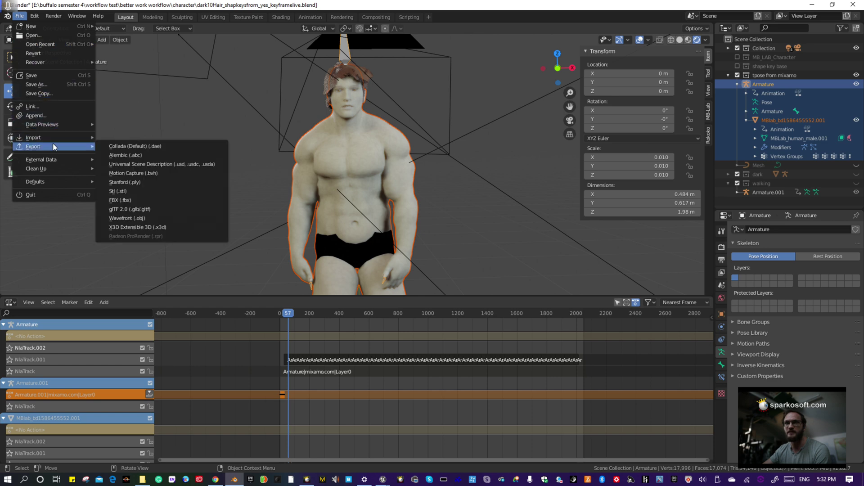
left_click(128, 201)
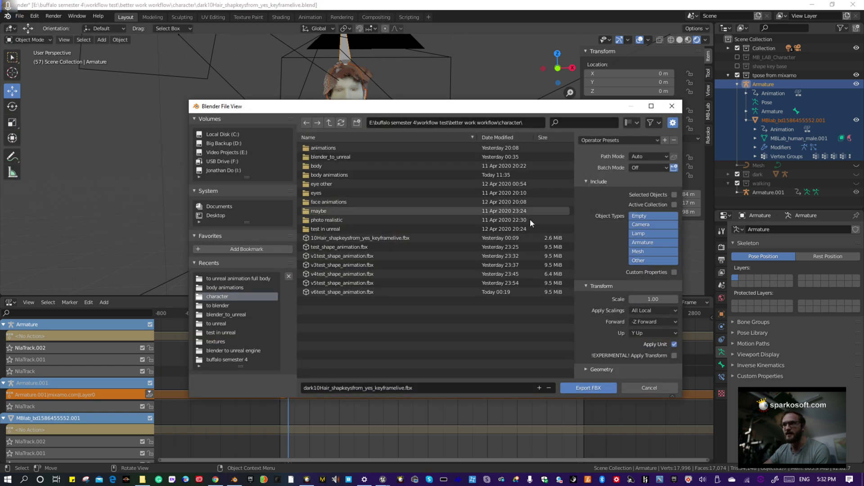
- Limit the FBX export to Selected Objects and turn off Add Leaf Bones
left_click(675, 195)
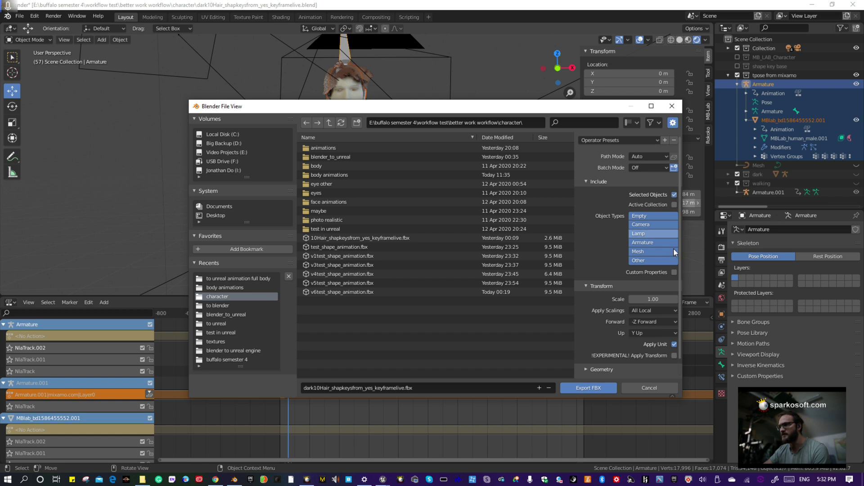
left_click(587, 369)
scroll(599, 361, "down", 4)
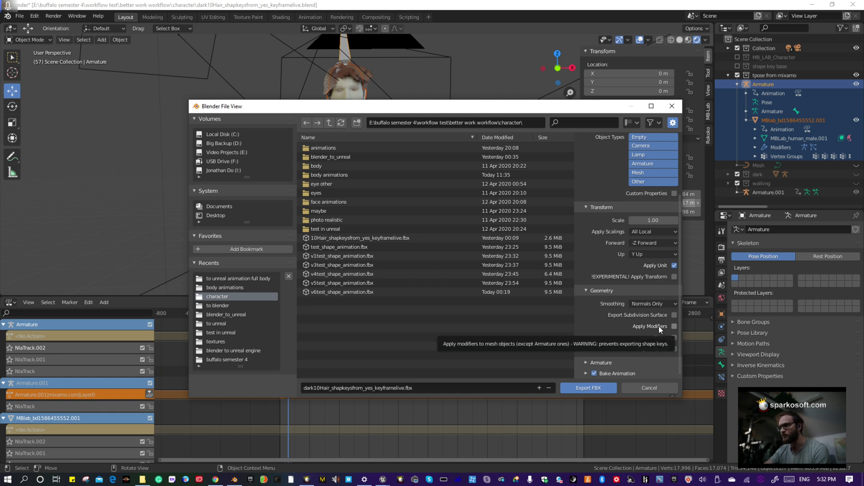
left_click(586, 363)
scroll(594, 357, "down", 4)
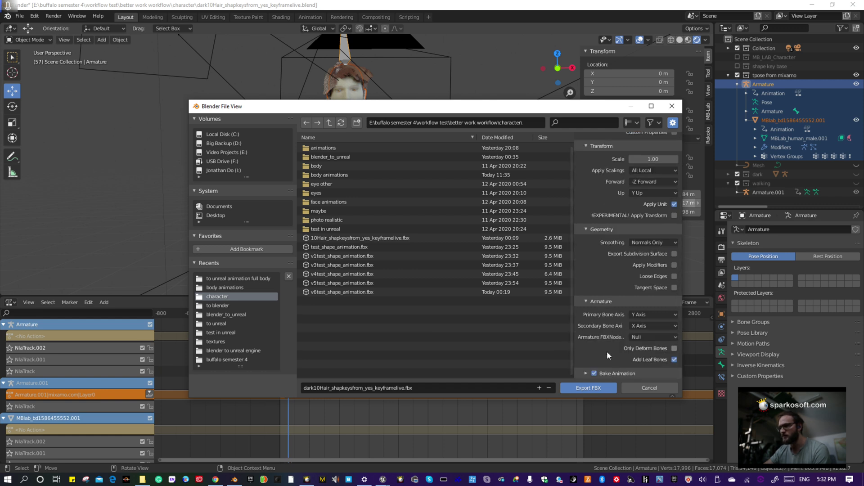
left_click(674, 360)
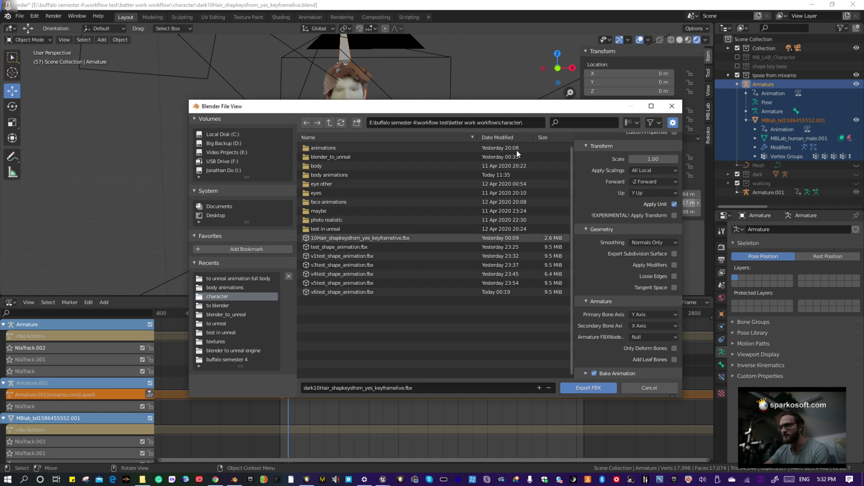
- Keep the destination folder, cancel the FBX export, and switch to Unreal Engine
left_click(499, 122)
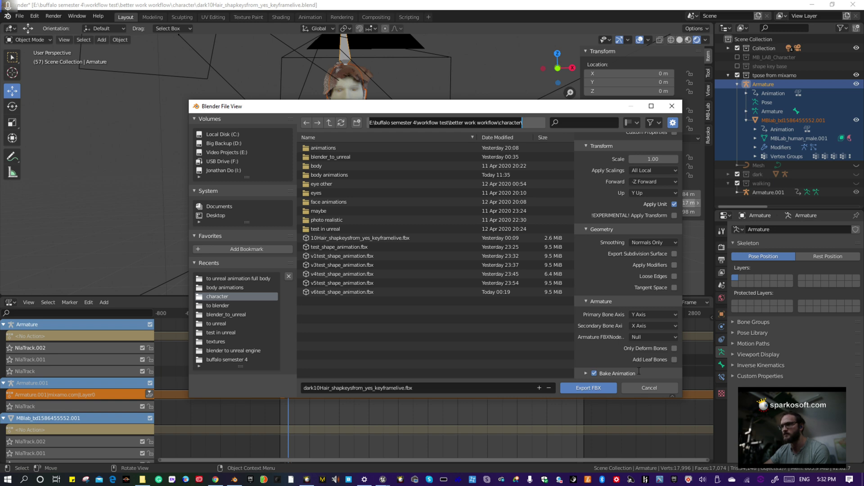
key("Return")
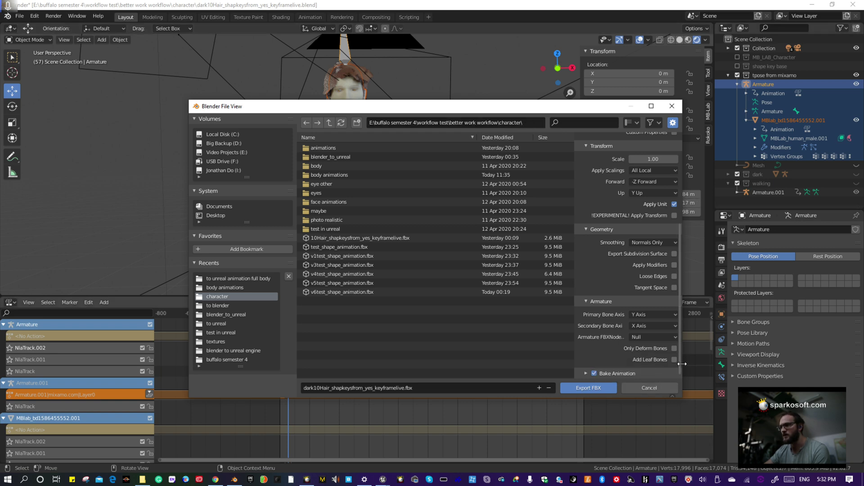
left_click(661, 388)
key("alt+Tab")
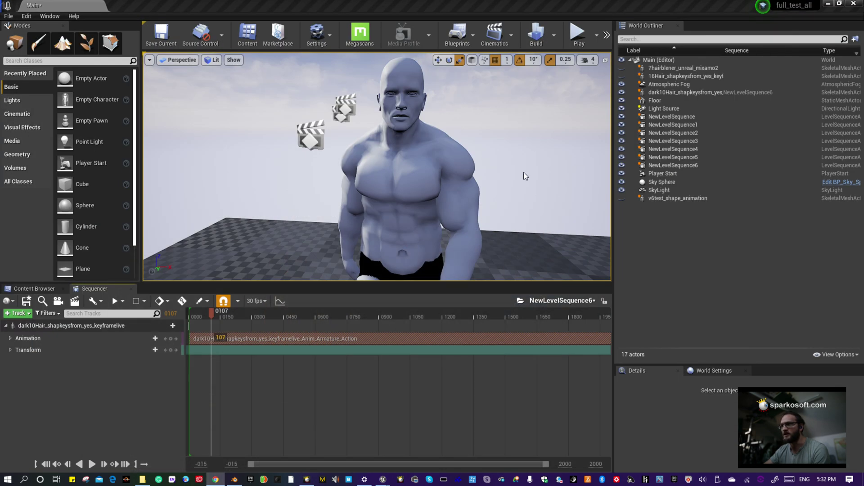
- Create an empty folder named NewFolder inside test5 and open it
left_click(27, 289)
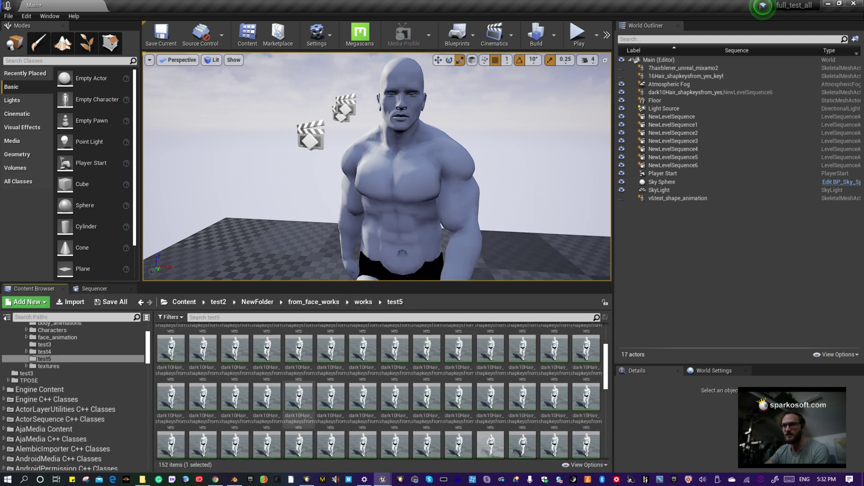
scroll(571, 439, "down", 5)
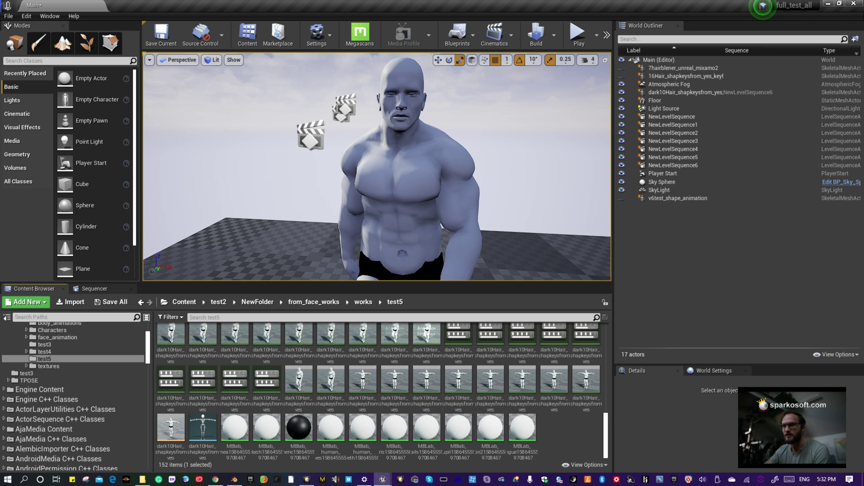
left_click(571, 439)
right_click(571, 439)
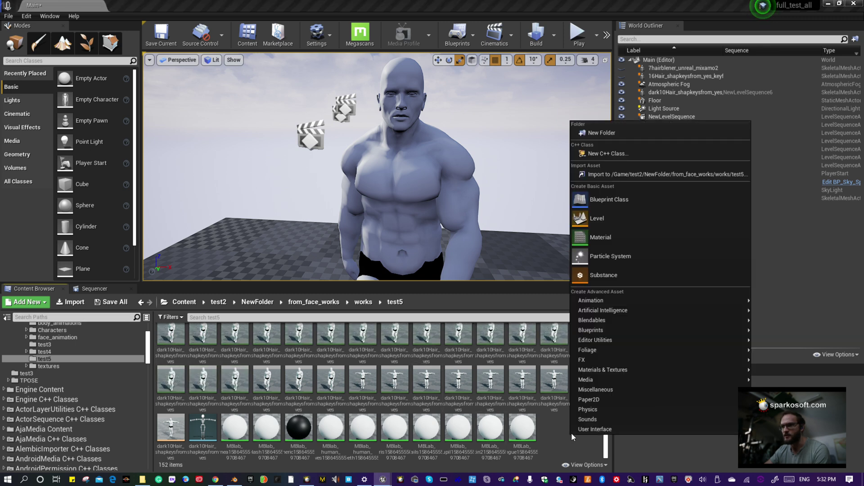
left_click(604, 133)
key("Return")
double_click(163, 327)
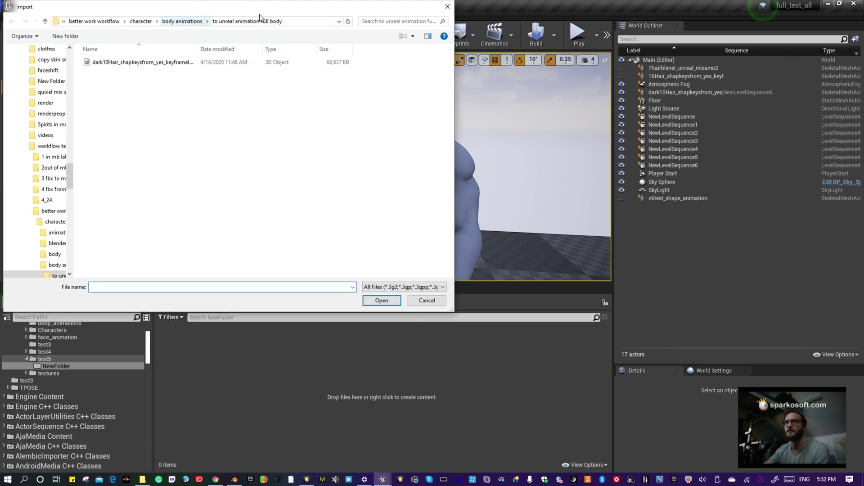
- Navigate to the character folder and choose v6test_shape_animation.fbx for import
left_click(291, 20)
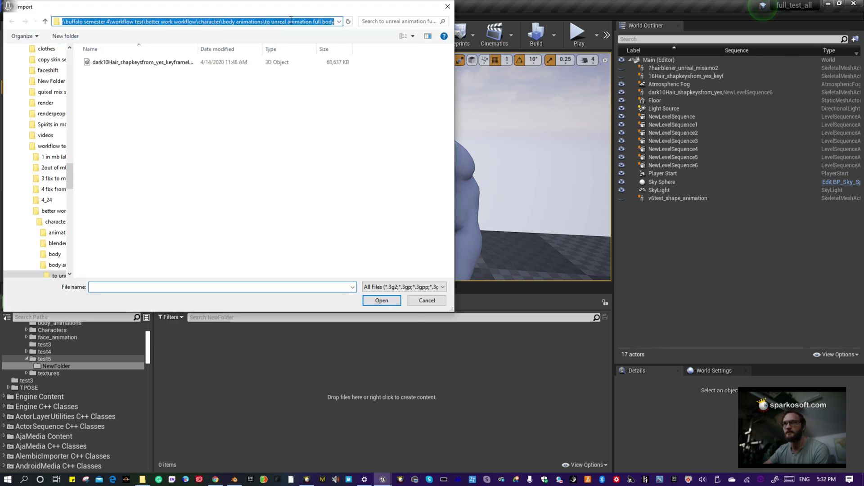
left_click(291, 20)
key("ctrl+BackSpace")
key("ctrl+BackSpace")
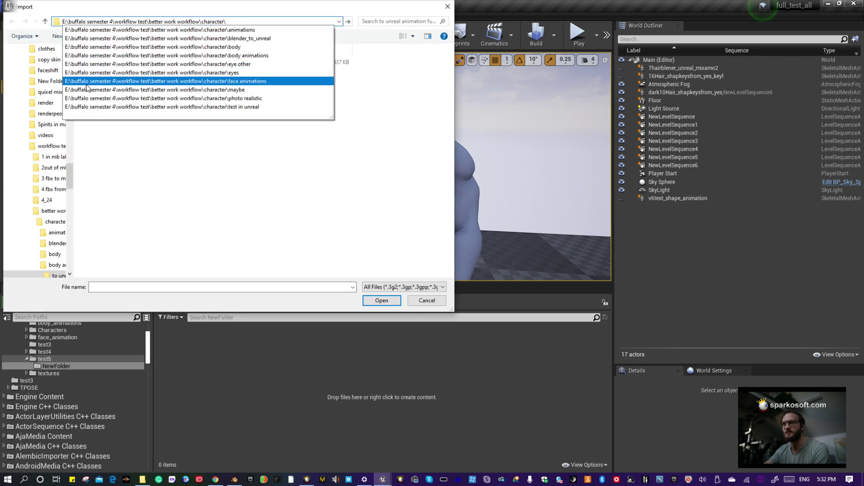
key("Return")
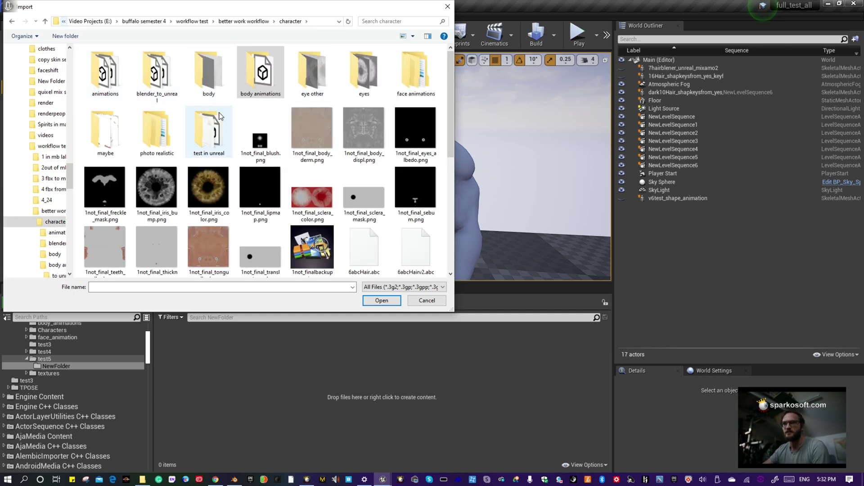
scroll(354, 134, "down", 5)
scroll(354, 133, "up", 5)
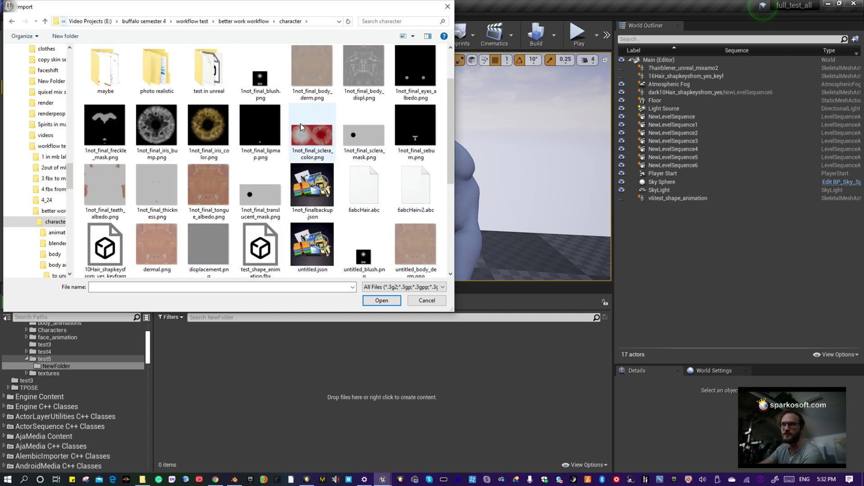
scroll(271, 171, "down", 5)
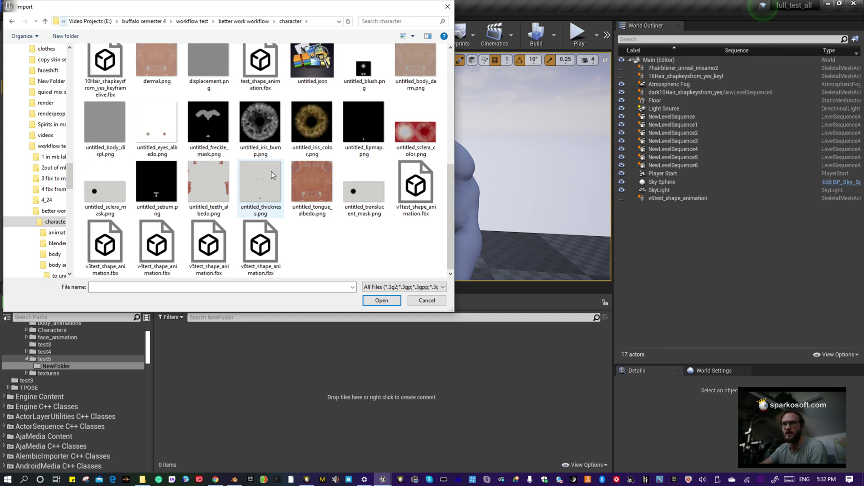
left_click(273, 254)
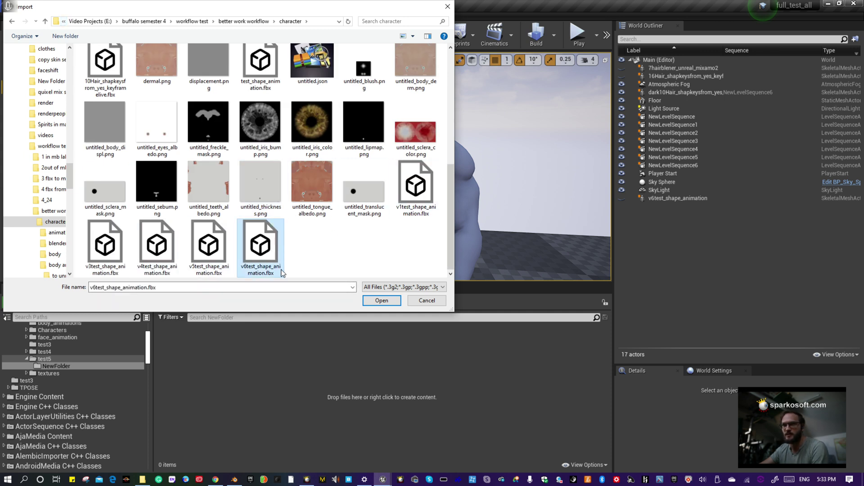
- Review the v6test_shape_animation.fbx import options, including animations and morph targets, then cancel the import
left_click(391, 302)
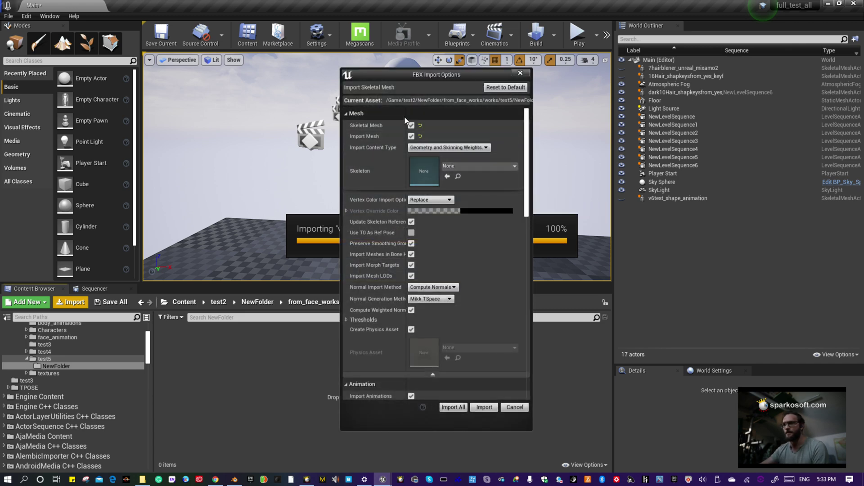
scroll(396, 194, "down", 2)
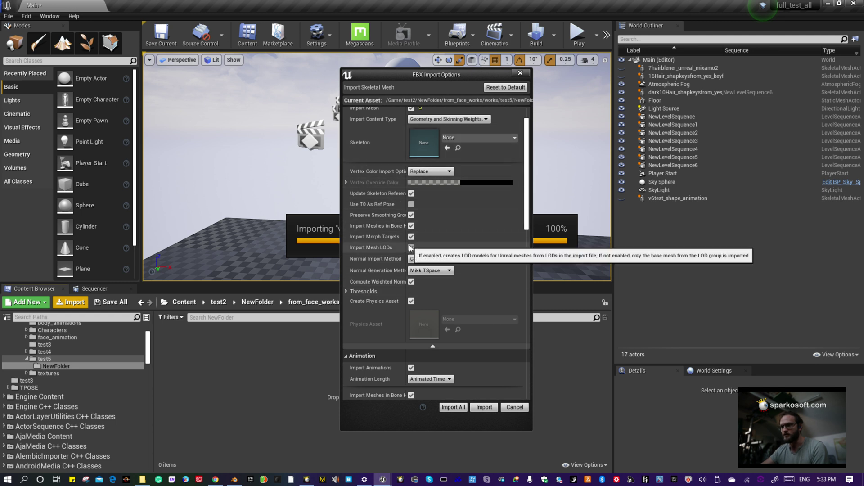
left_click_drag(405, 246, 465, 238)
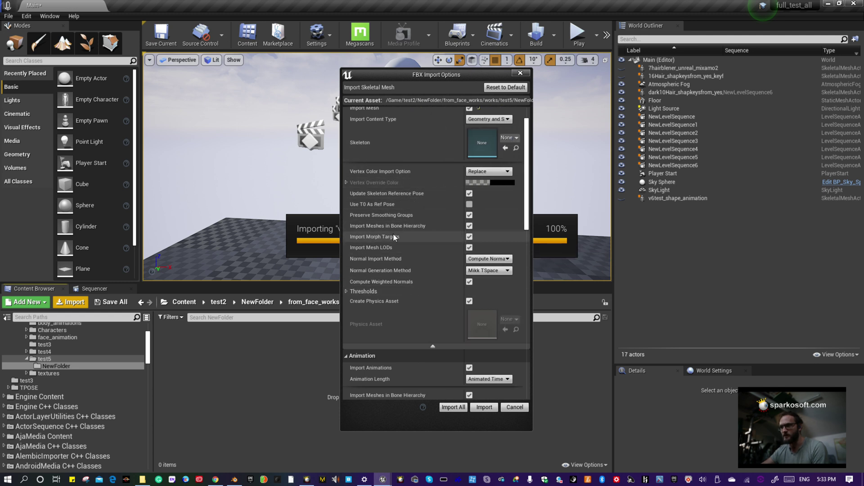
scroll(467, 302, "down", 3)
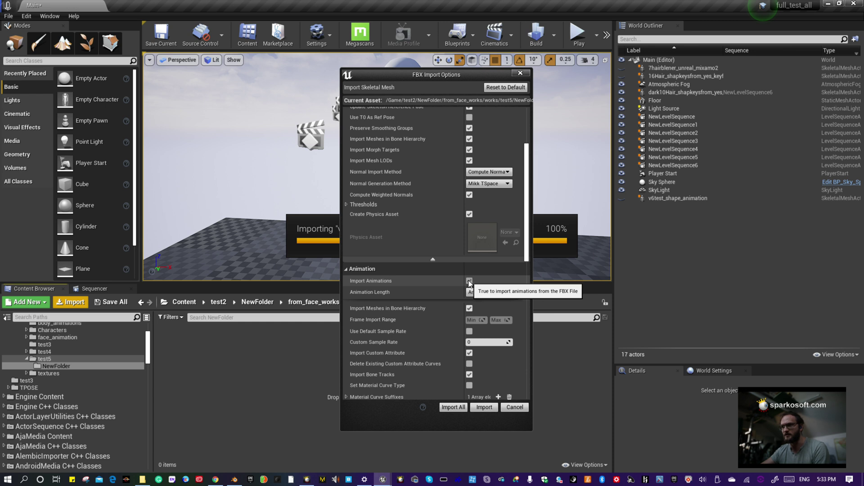
scroll(479, 313, "down", 2)
scroll(477, 310, "down", 1)
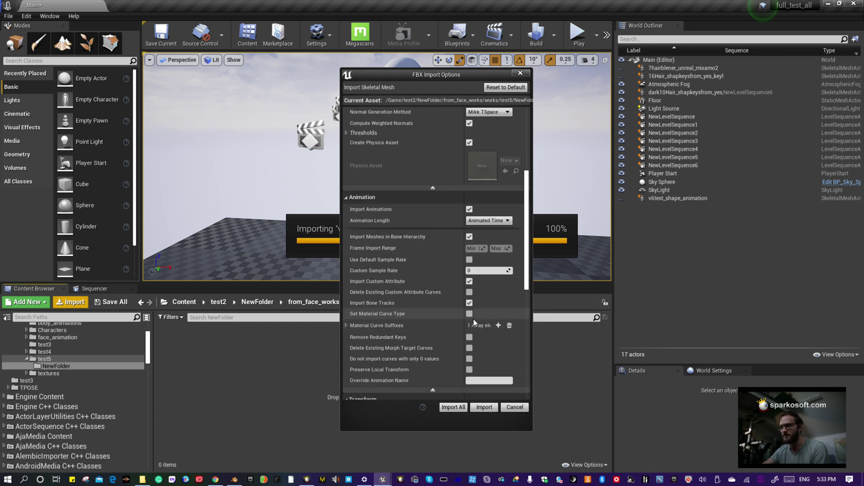
scroll(473, 318, "up", 8)
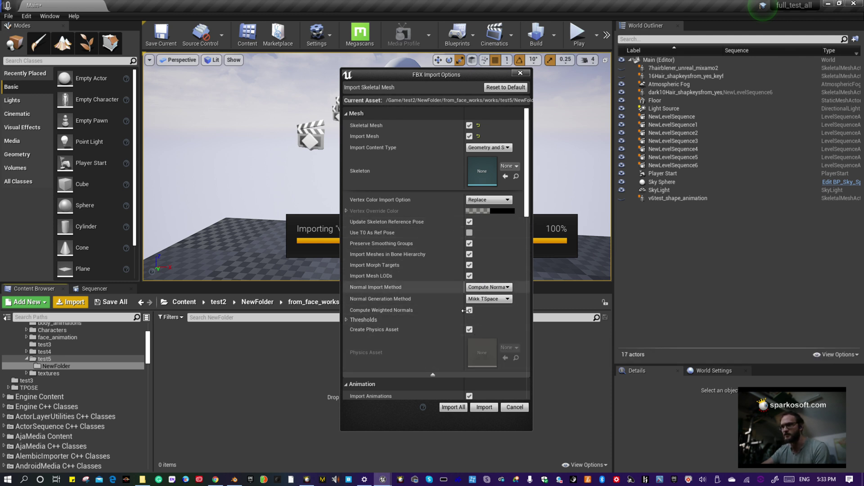
scroll(472, 350, "down", 5)
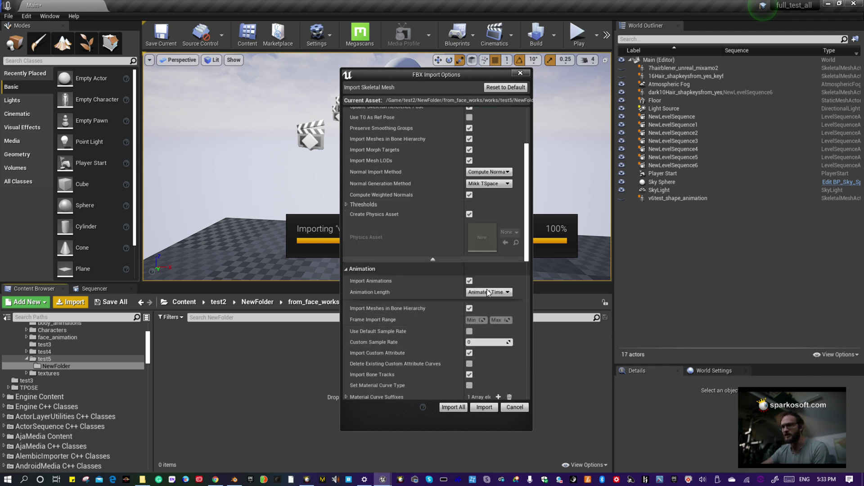
scroll(469, 321, "down", 3)
scroll(483, 369, "down", 2)
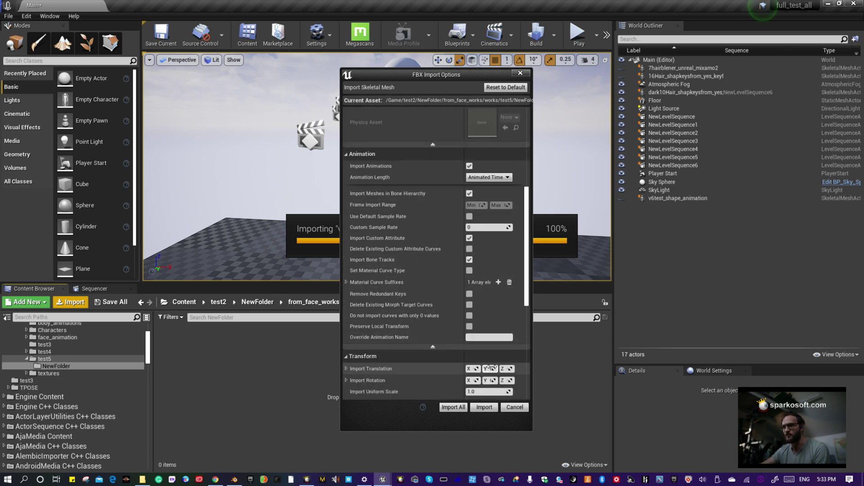
scroll(491, 374, "down", 8)
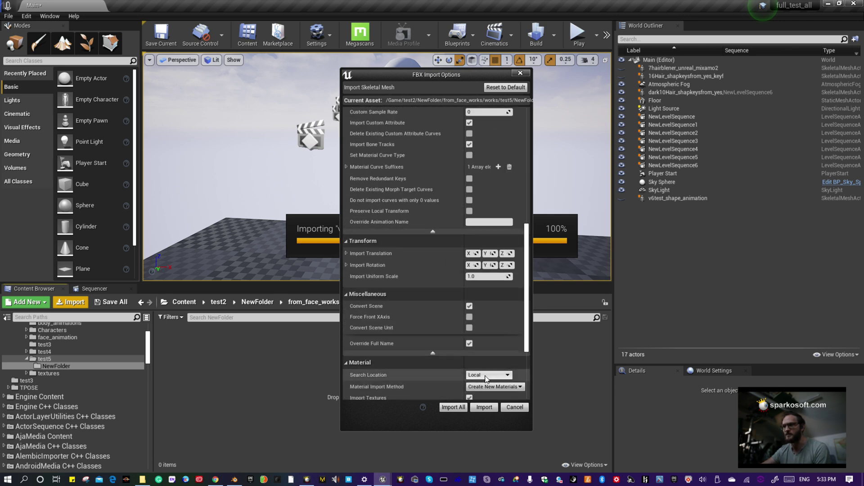
scroll(485, 377, "down", 2)
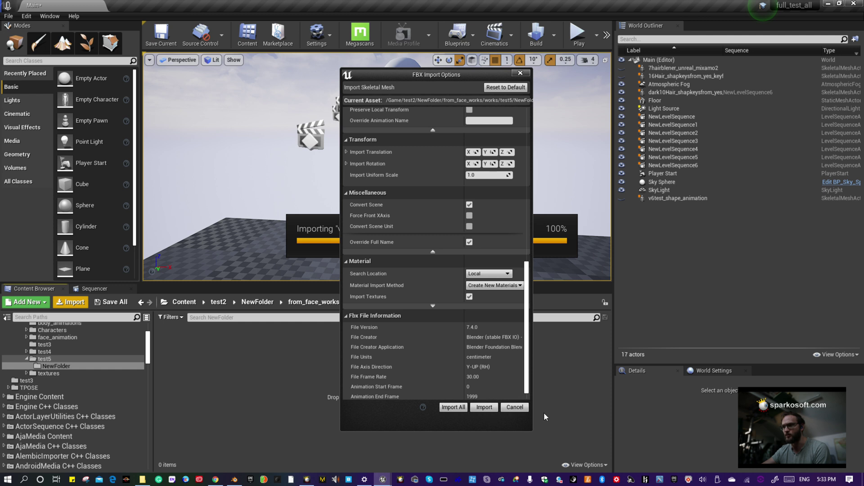
left_click(518, 409)
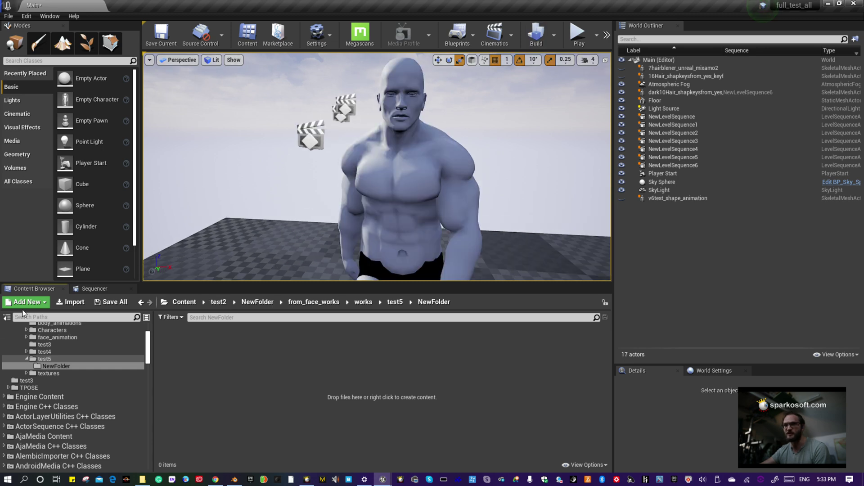
- Open NewLevelSequence6 and browse the character's track and animation options without adding any
left_click(94, 289)
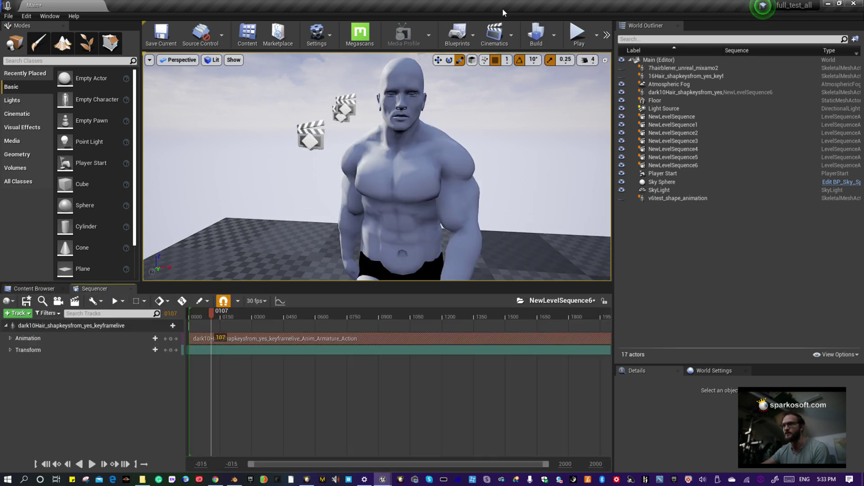
left_click(513, 40)
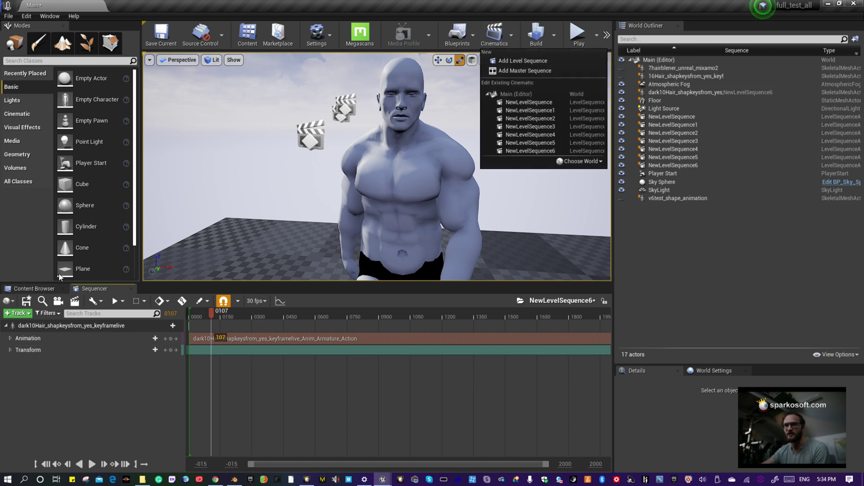
left_click(18, 313)
mouse_move(83, 323)
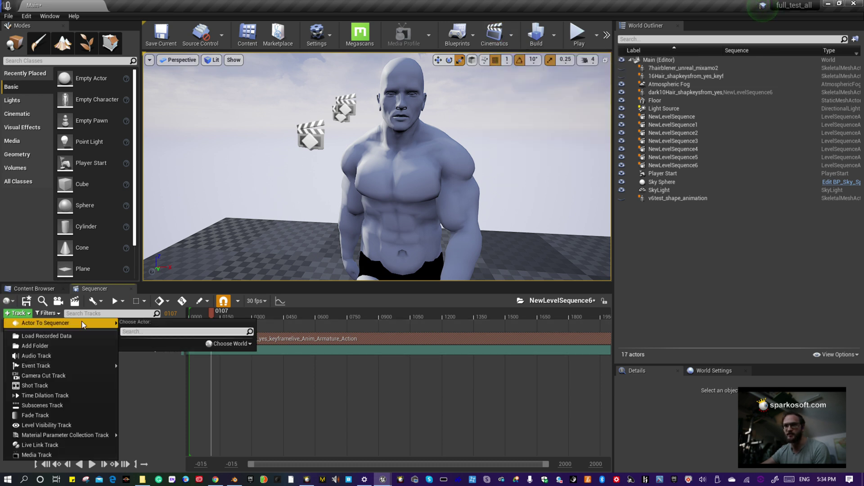
left_click(424, 170)
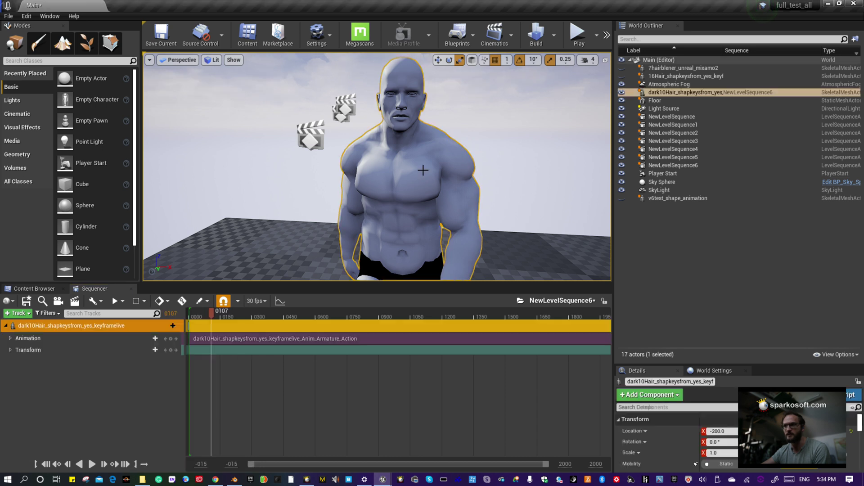
left_click(32, 313)
mouse_move(77, 327)
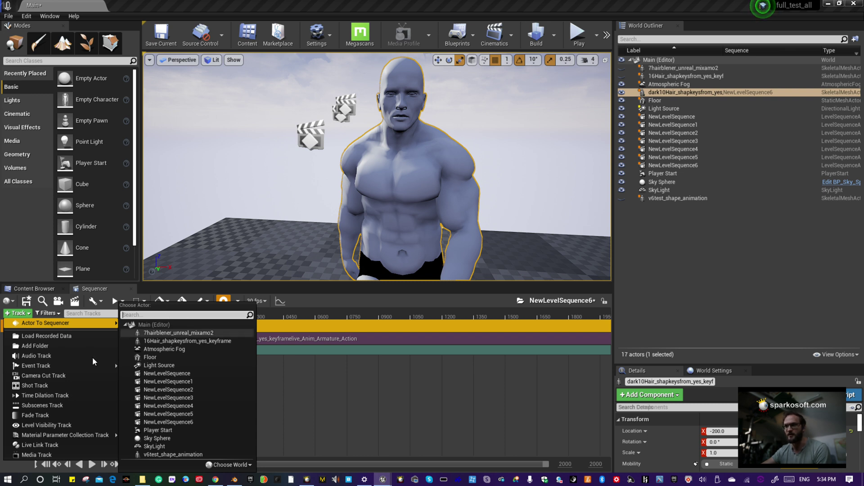
left_click(158, 410)
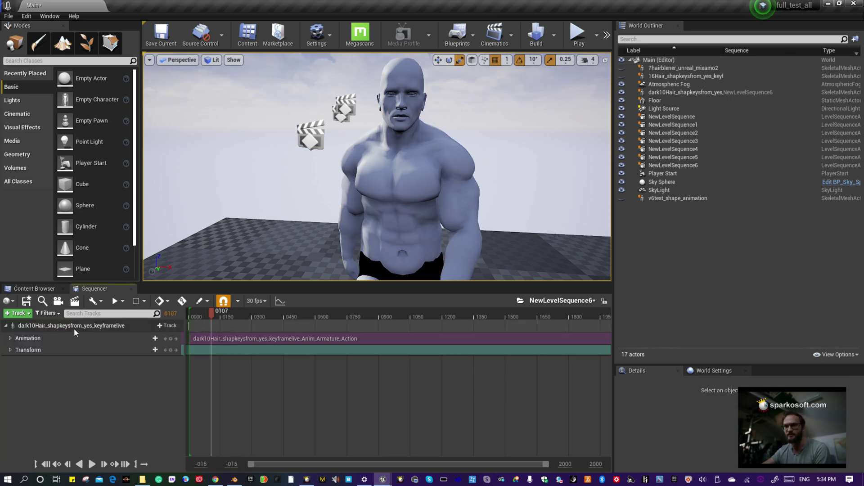
left_click(165, 326)
mouse_move(177, 343)
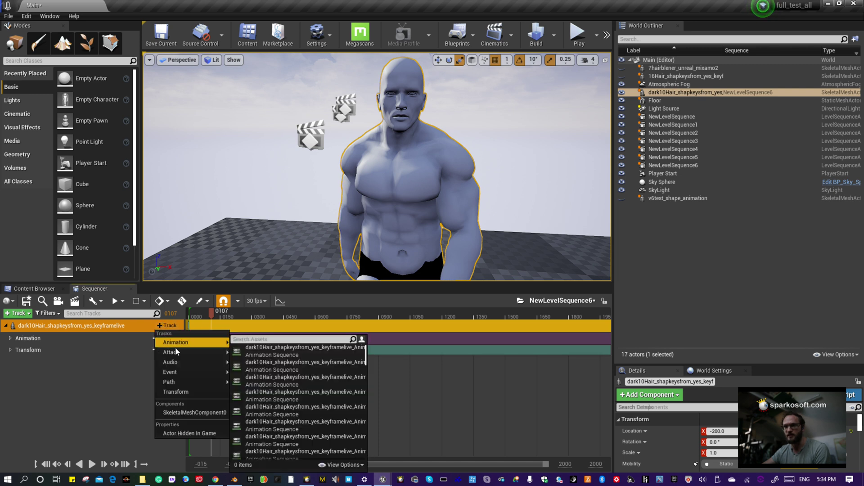
left_click(90, 393)
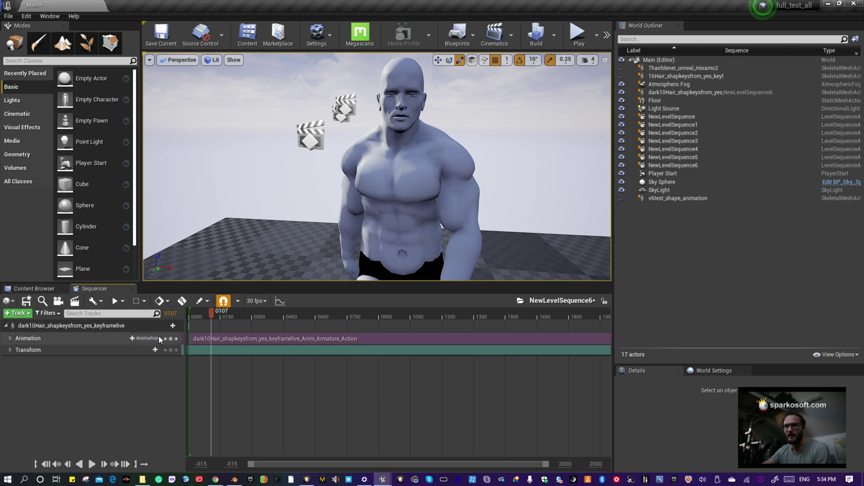
- Scrub the character's Animation track, then play and stop the sequence playback
left_click(28, 339)
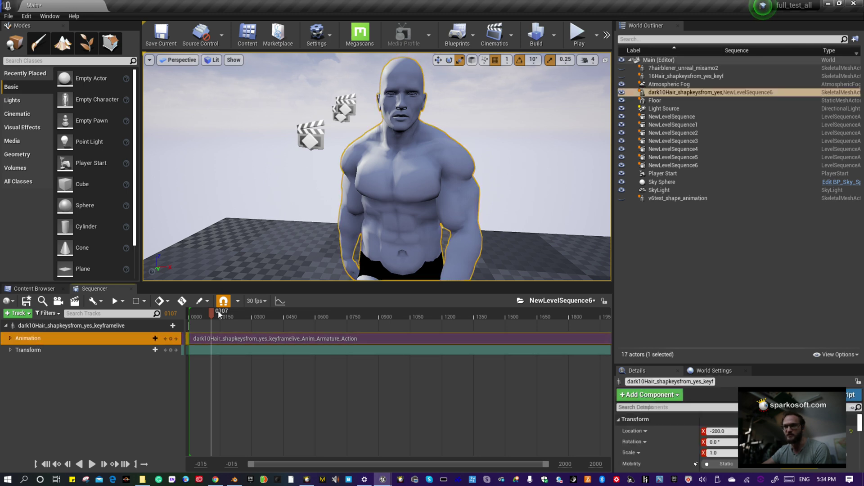
mouse_move(212, 314)
left_mouse_down()
mouse_move(281, 316)
mouse_move(204, 318)
left_mouse_up()
key("space")
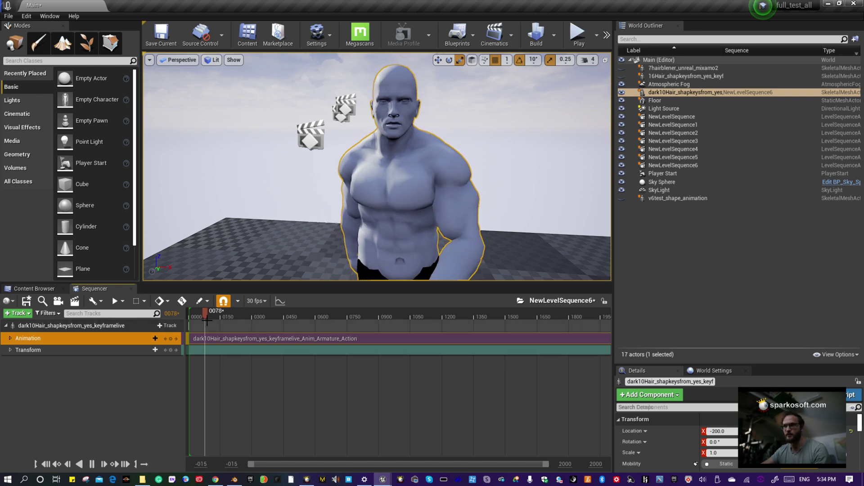
key("space")
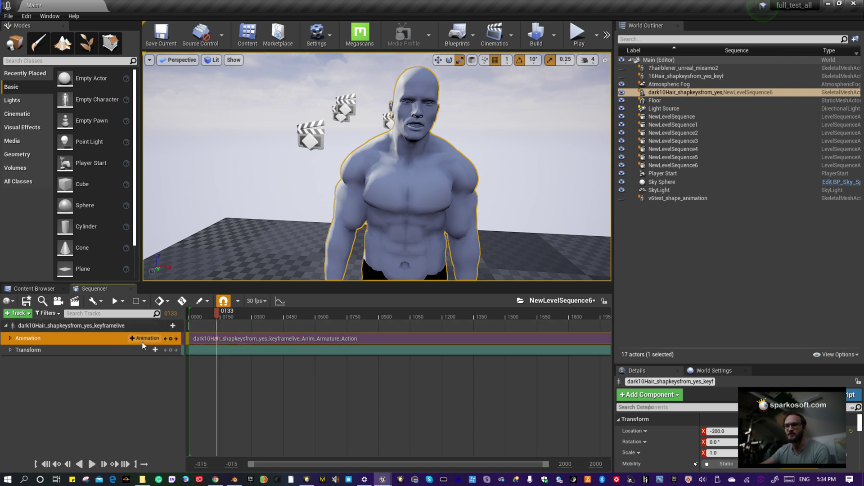
left_click(173, 324)
- Pick an Anim_Armature_Action clip from the asset list for the character's Animation track
mouse_move(198, 342)
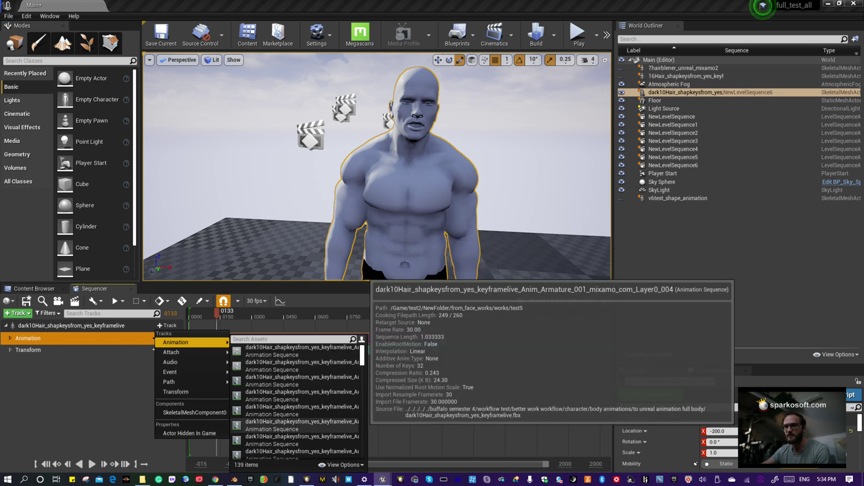
scroll(297, 400, "down", 1)
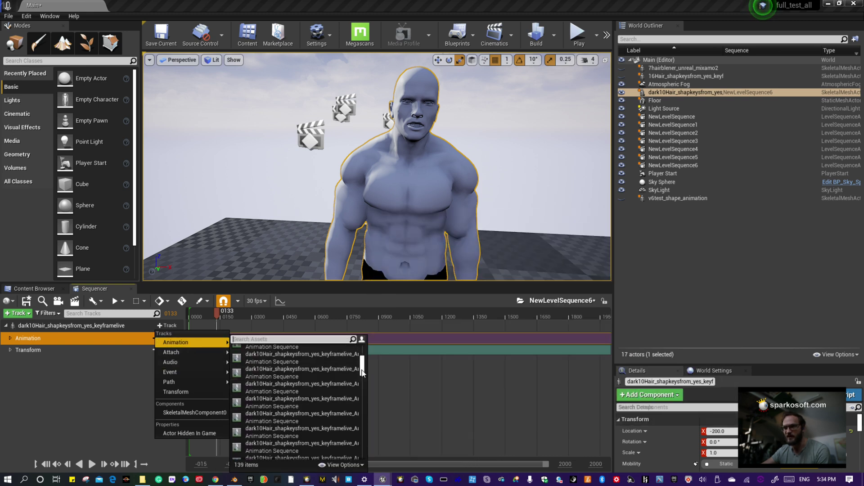
mouse_move(362, 368)
left_mouse_down()
mouse_move(371, 457)
mouse_move(364, 353)
left_mouse_up()
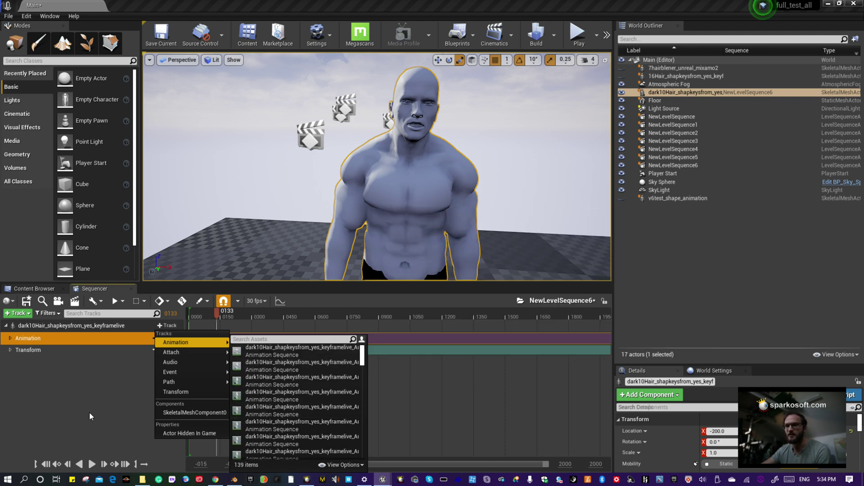
left_click(297, 411)
left_click(35, 289)
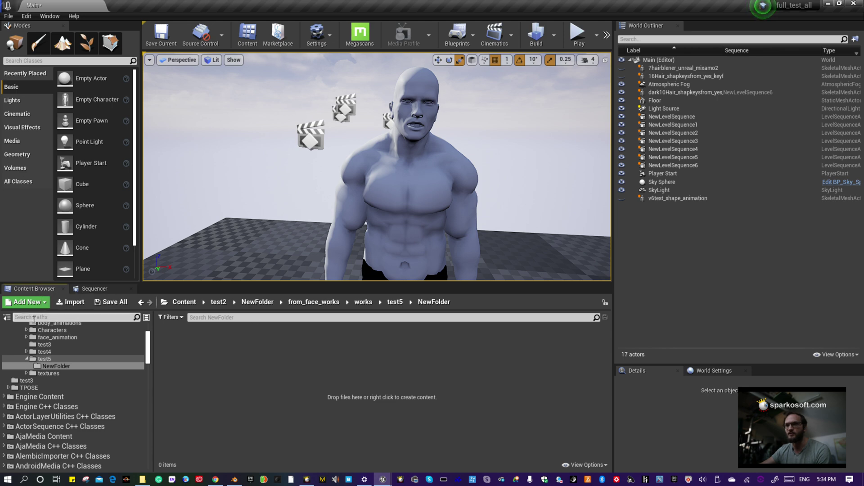
- Open the dark10Hair skeletal mesh from test5 full-screen in Animation mode
left_click(396, 302)
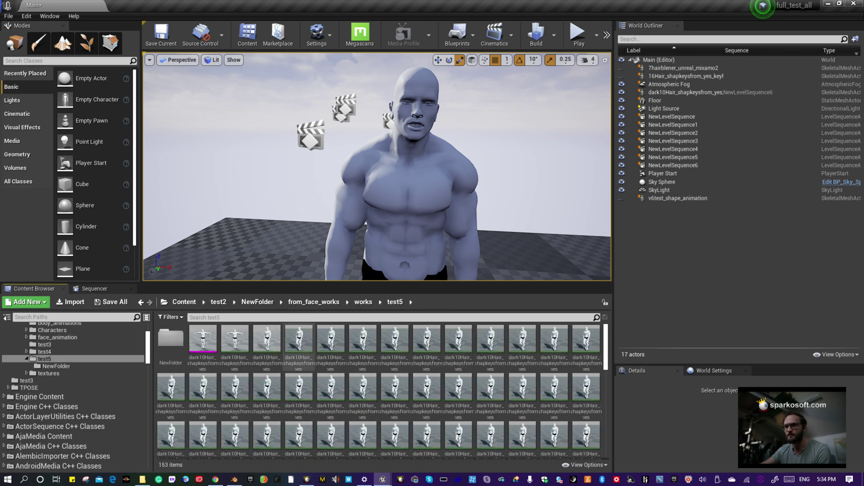
double_click(203, 345)
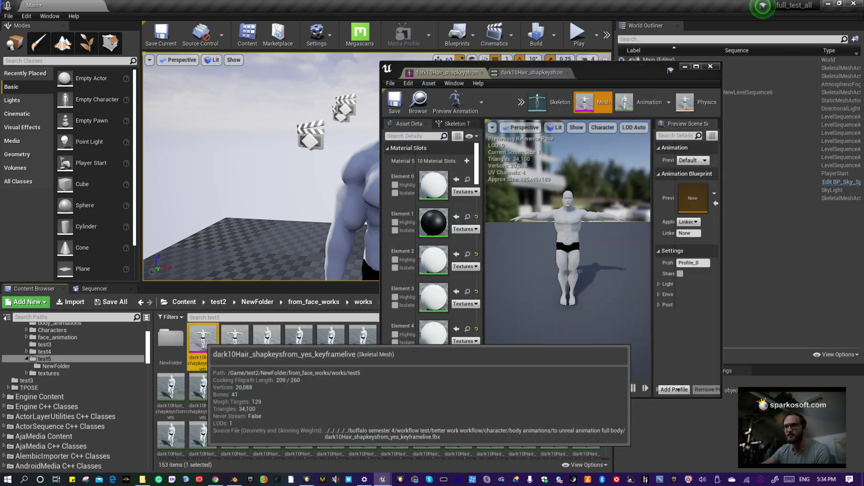
left_click(697, 68)
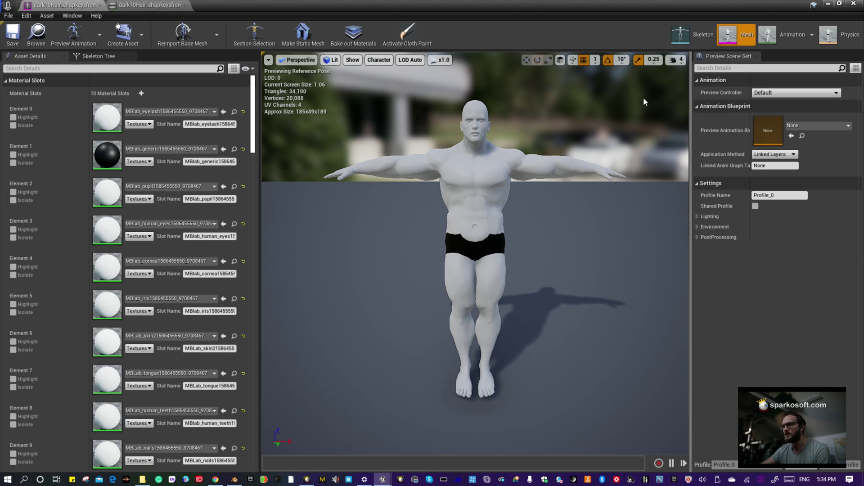
left_click(785, 39)
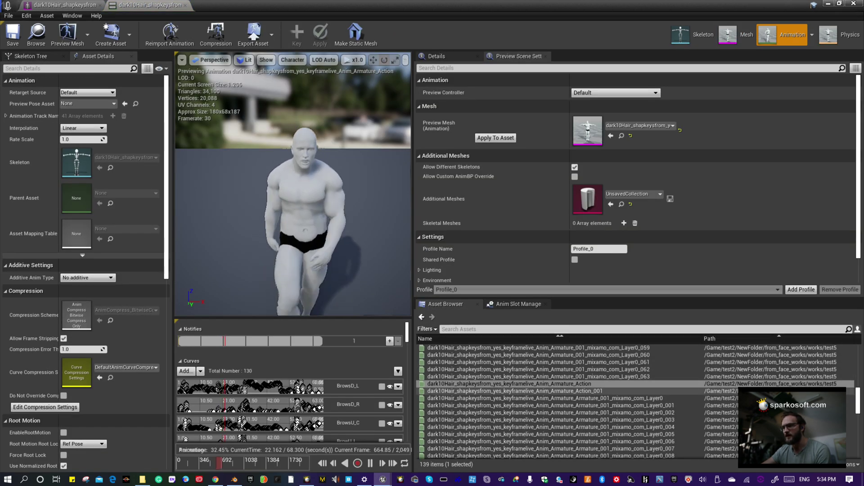
scroll(631, 400, "up", 10)
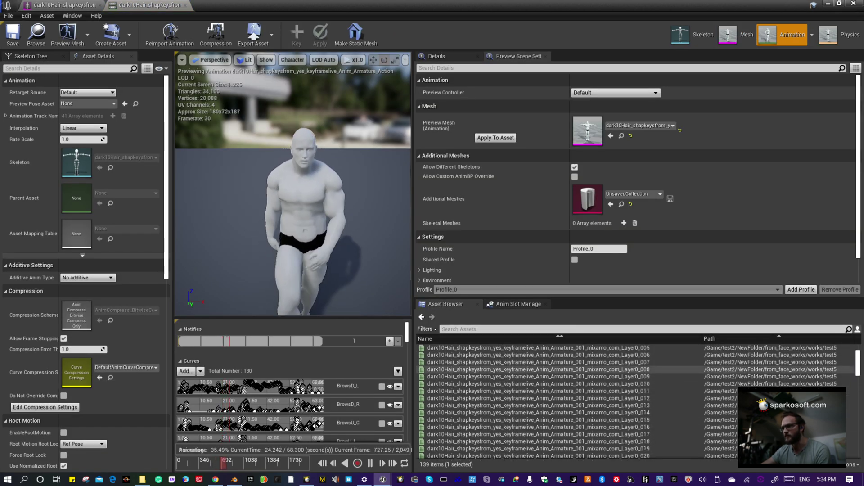
scroll(540, 383, "up", 3)
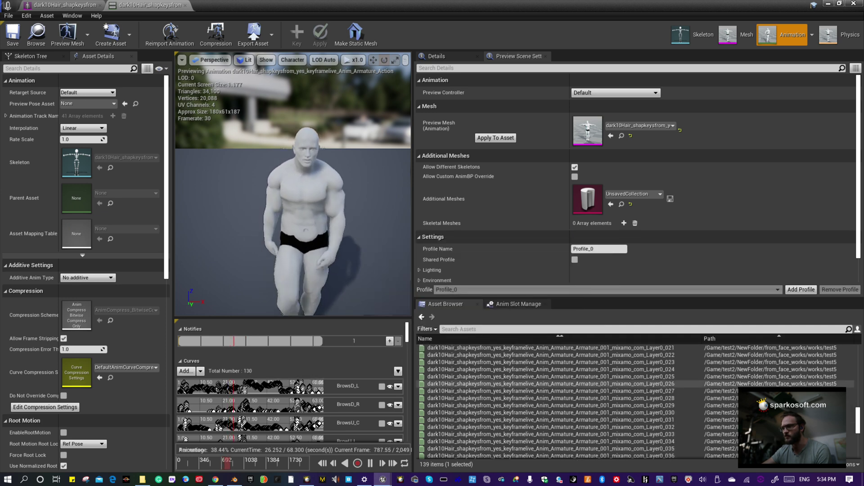
scroll(540, 384, "down", 5)
scroll(541, 383, "down", 2)
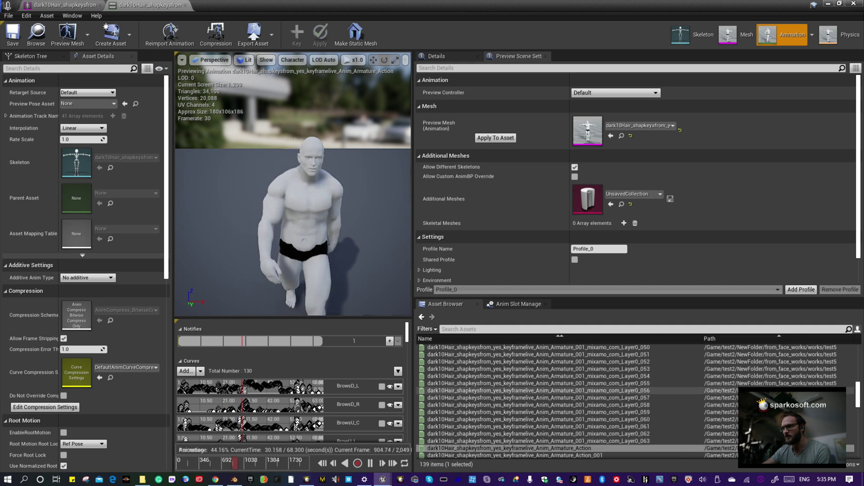
- Copy the dark10Hair_shapkeysfrom_yes_keyframelive_Anim_Armature_Action asset's full name
mouse_move(563, 390)
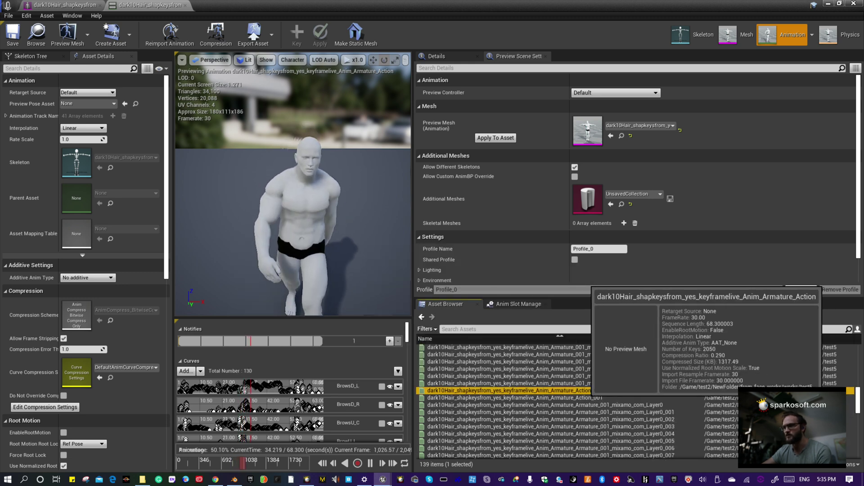
left_click(581, 391)
right_click(580, 394)
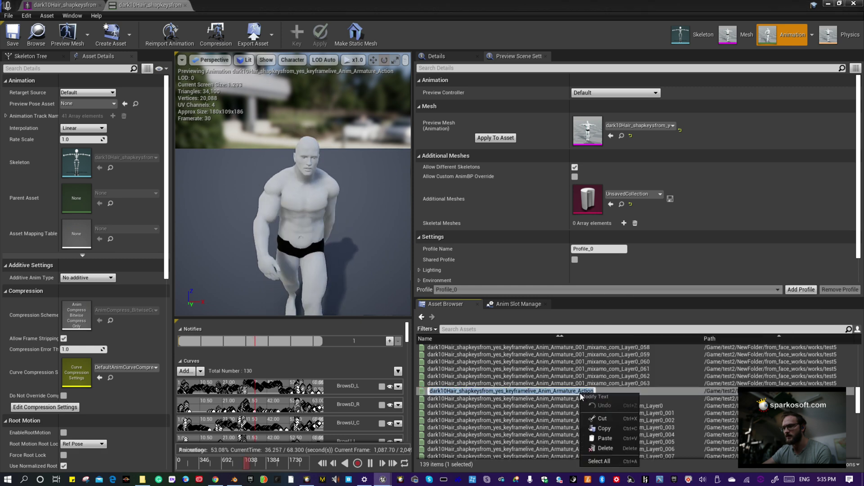
left_click(602, 429)
left_click(68, 5)
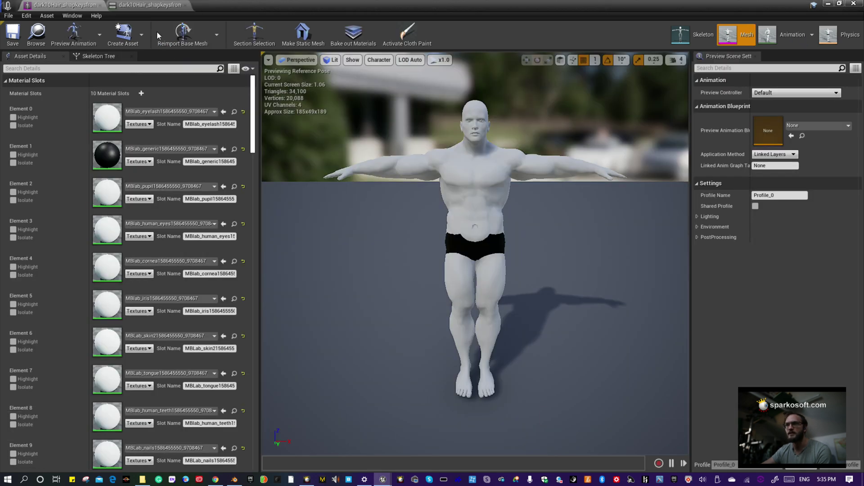
- Close the mesh editor and put the Anim_Armature_Action clip on the dark10Hair Animation track
left_click(853, 4)
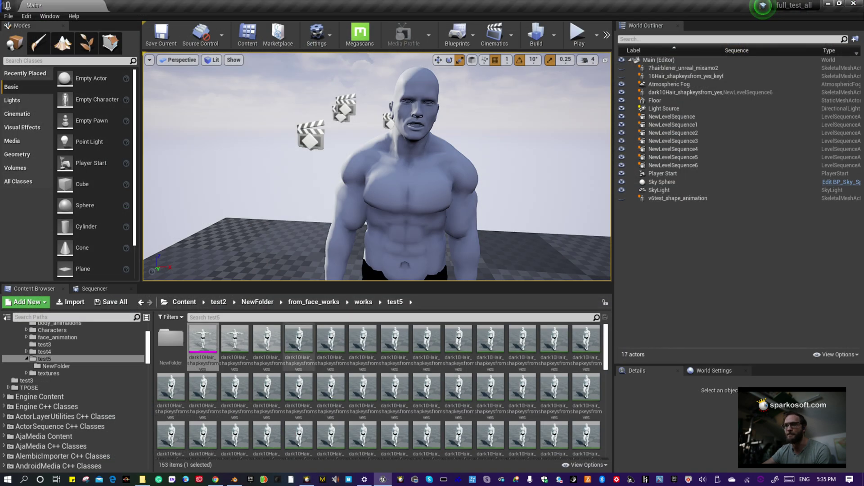
left_click(88, 290)
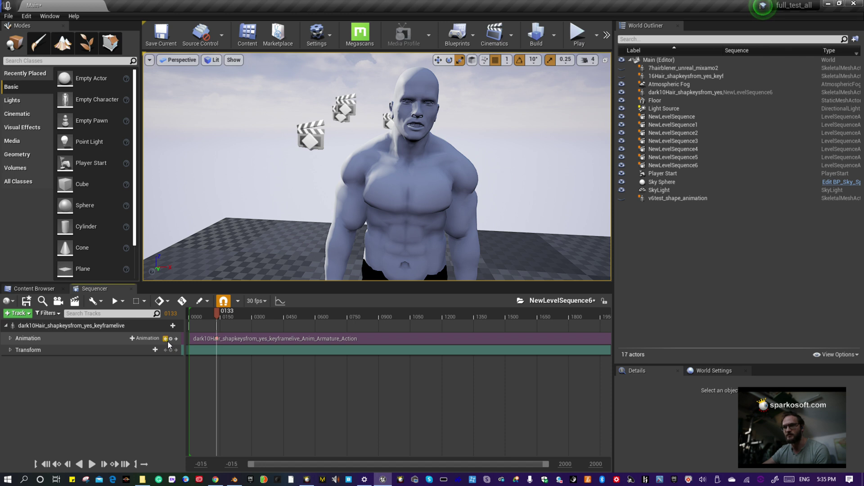
left_click(169, 326)
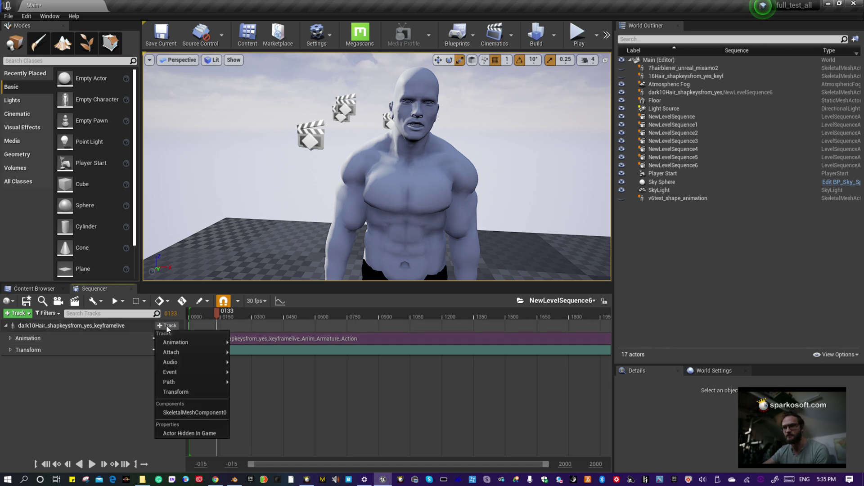
mouse_move(180, 342)
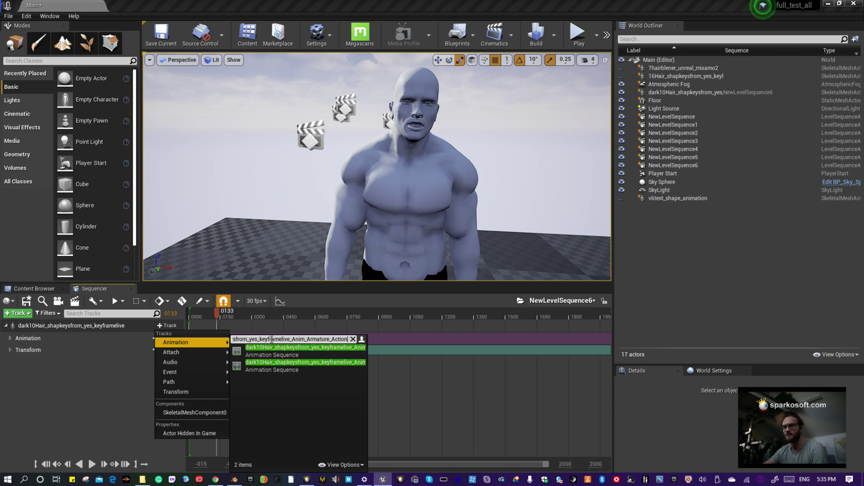
mouse_move(356, 365)
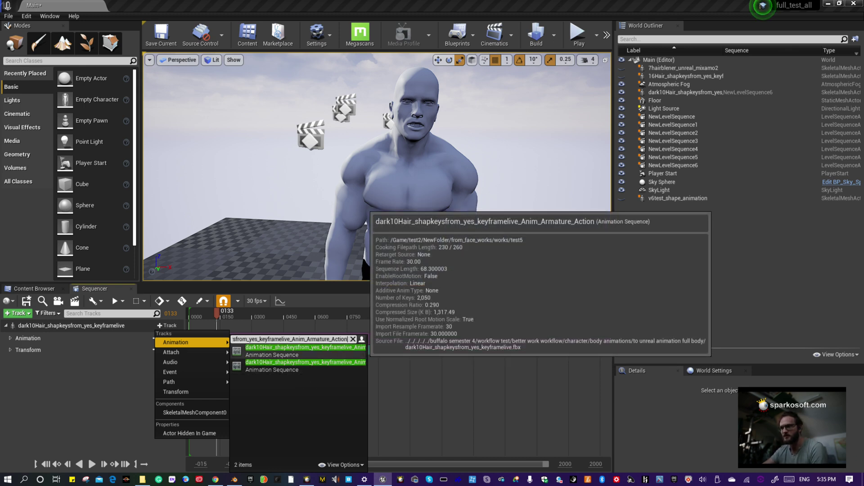
left_click(356, 366)
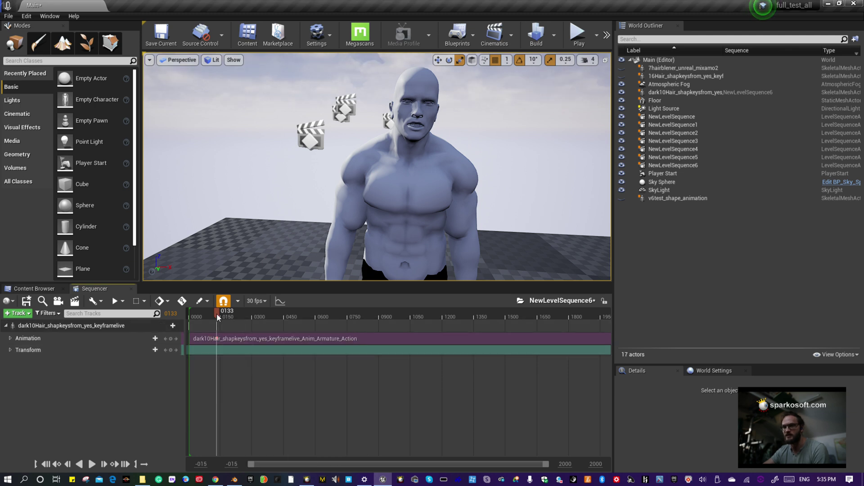
- Rewind NewLevelSequence6, scrub the ruler, and play the Anim_Armature_Action walk from the start
left_click_drag(217, 313, 191, 323)
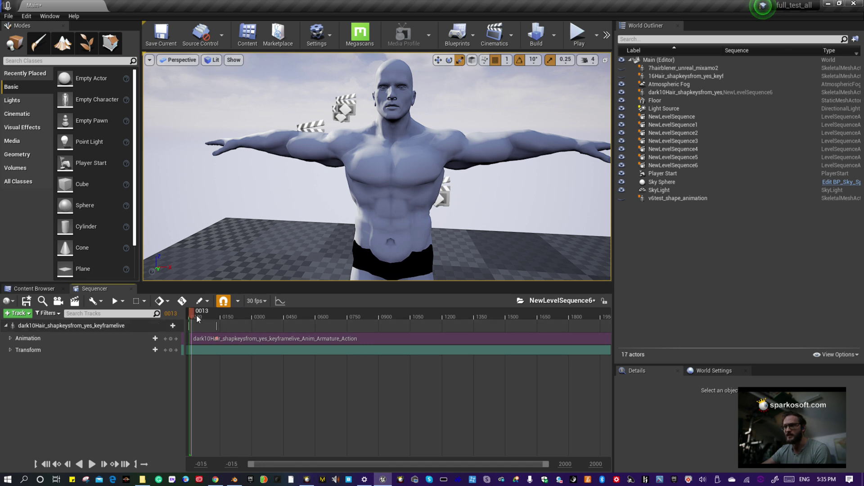
left_click_drag(196, 314, 261, 313)
key("space")
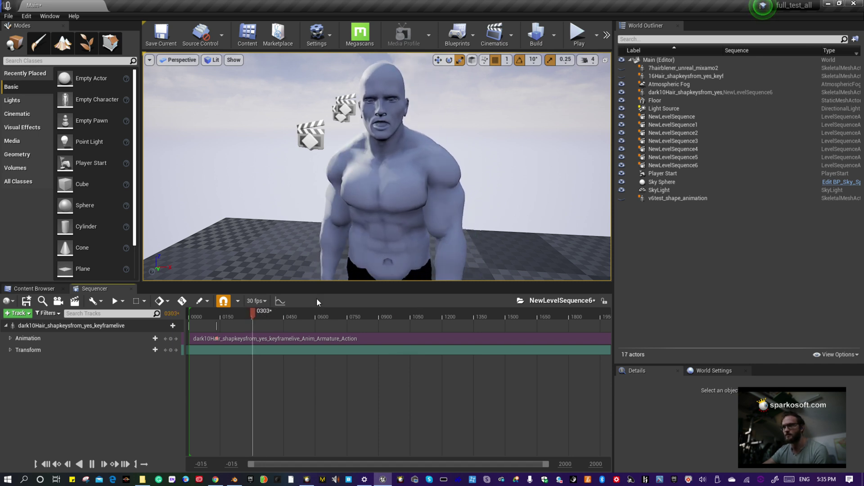